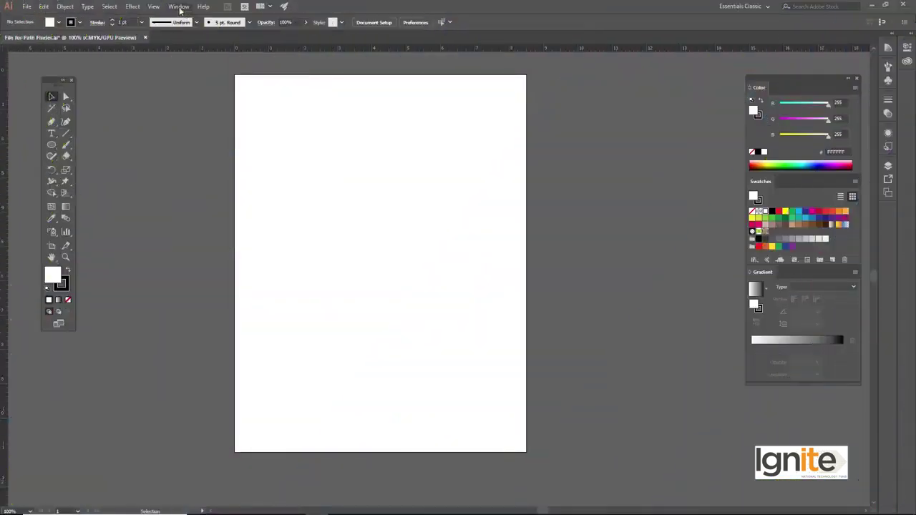
Step: Show the Pathfinder panel from the Window menu and dock it beside the Color panel
left_click(179, 7)
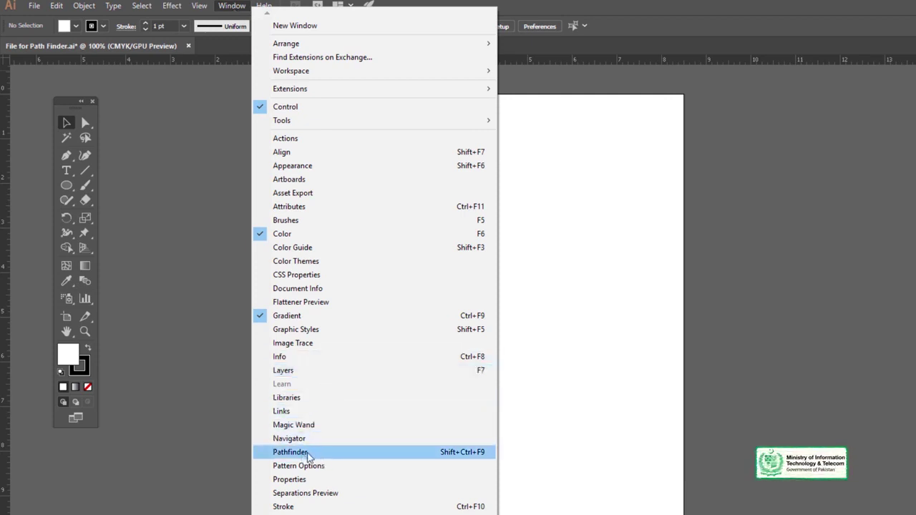
left_click(355, 454)
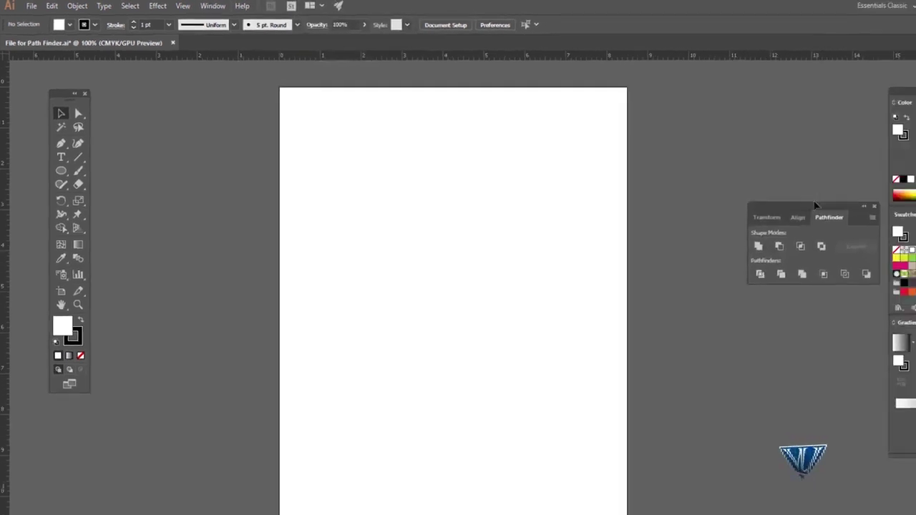
left_click_drag(677, 162, 676, 148)
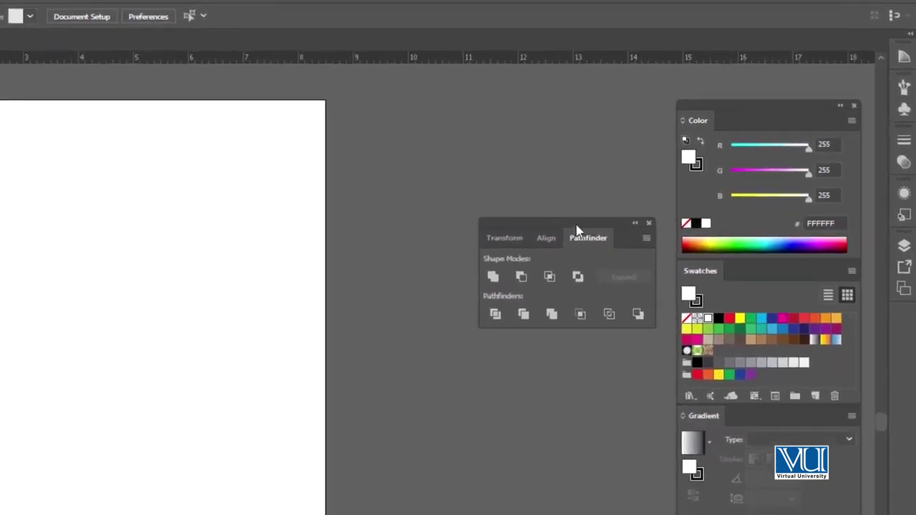
left_click_drag(572, 227, 578, 232)
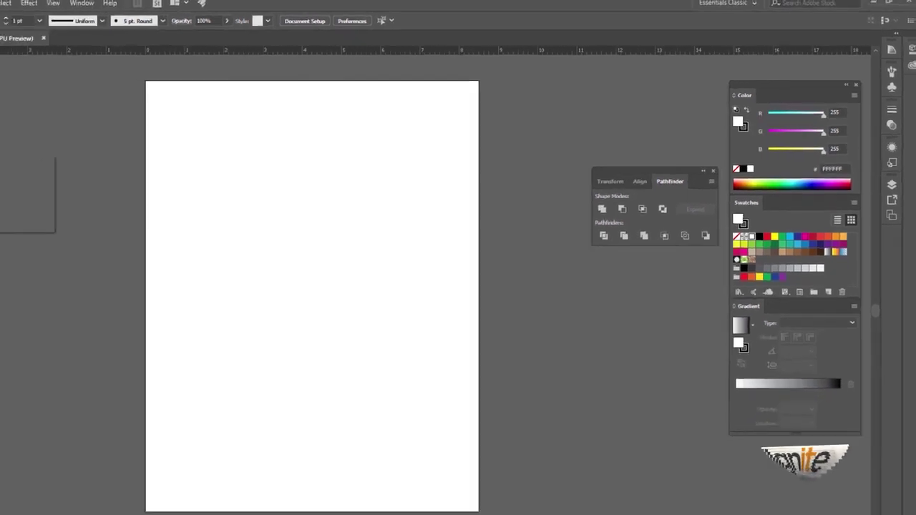
Step: Draw a circle with the Ellipse tool and place an overlapping copy to its right
left_click(98, 169)
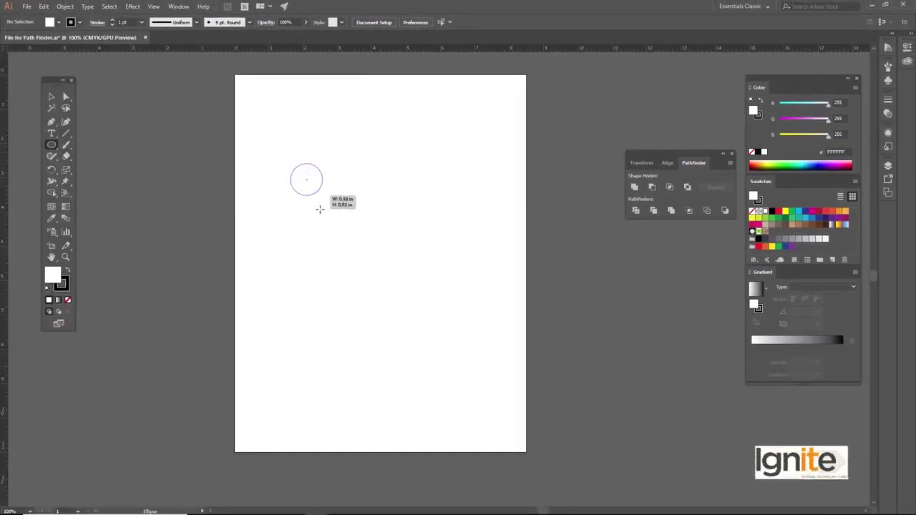
left_click_drag(342, 238, 342, 237)
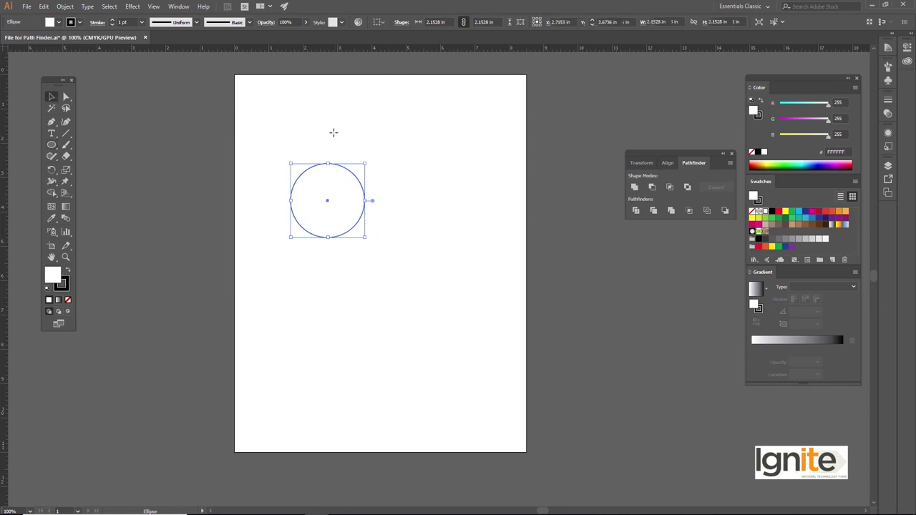
left_click(333, 133)
left_click(327, 167)
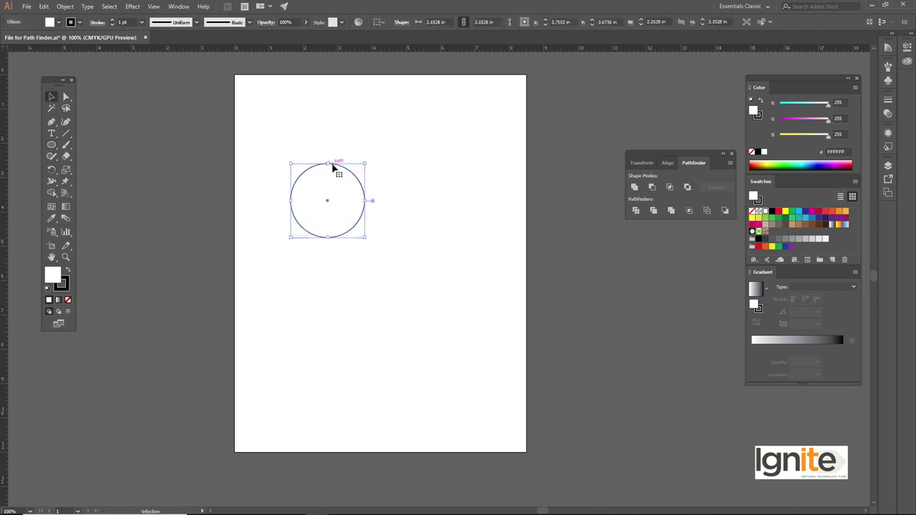
left_click_drag(333, 167, 381, 169)
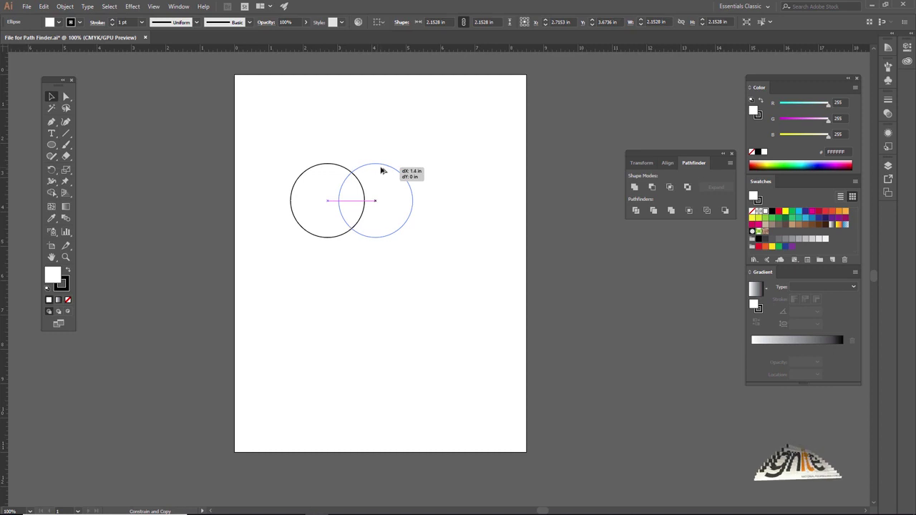
left_click(353, 132)
Step: Give both circles a 2 pt stroke weight and leave them selected
left_click_drag(385, 226, 386, 229)
left_click(142, 22)
left_click(153, 75)
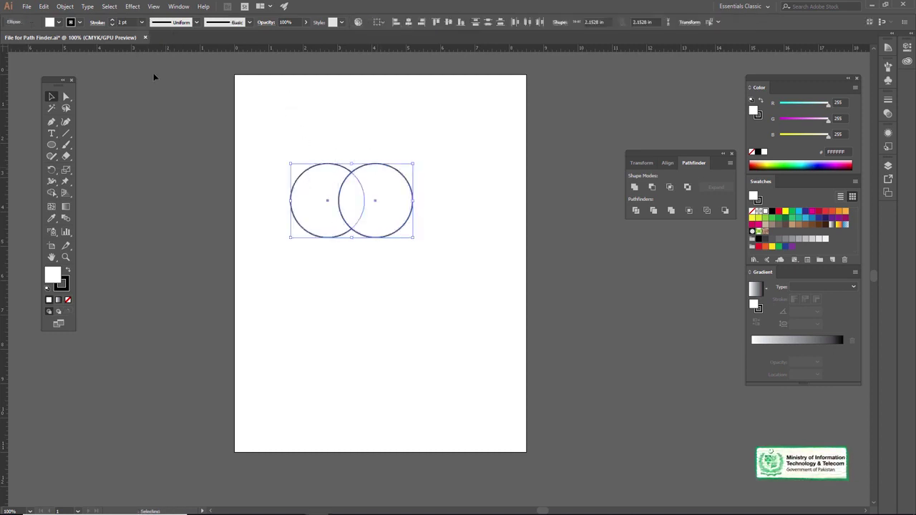
left_click(341, 120)
mouse_move(319, 141)
left_mouse_down()
mouse_move(346, 169)
mouse_move(384, 175)
left_mouse_up()
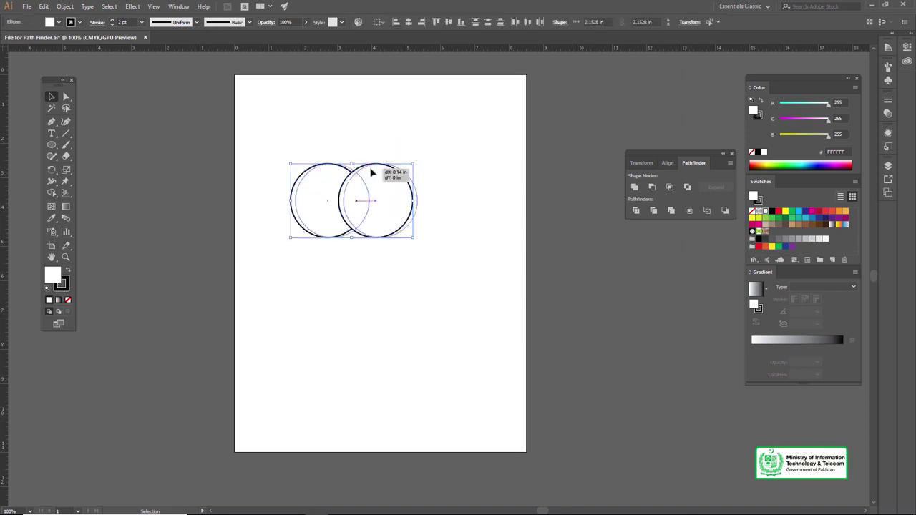
left_click(373, 139)
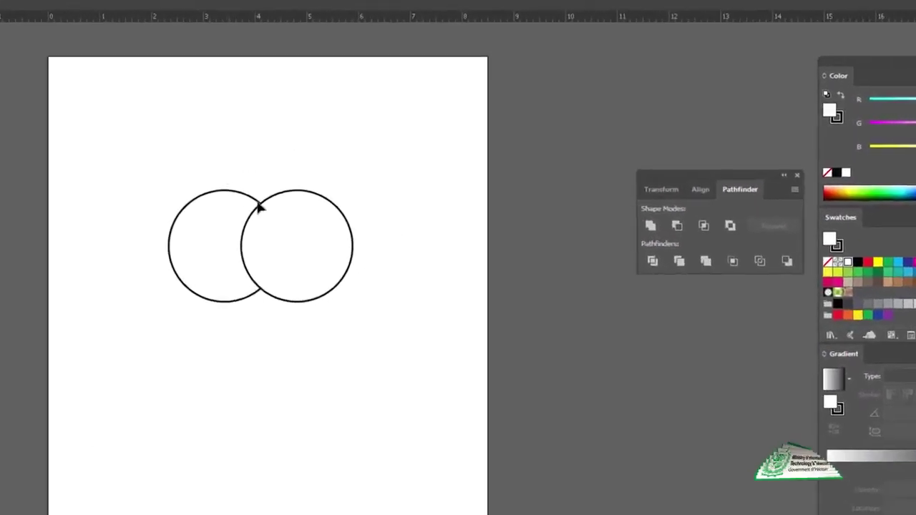
left_click_drag(194, 174, 253, 247)
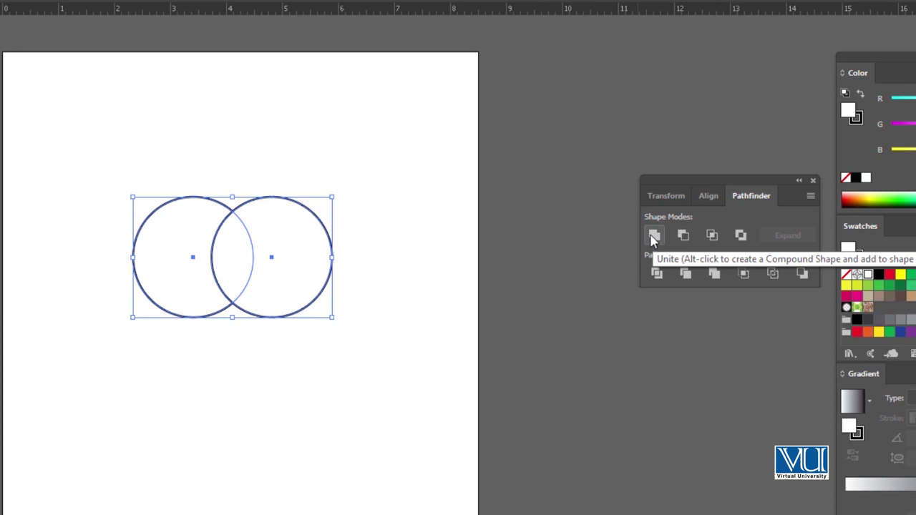
left_click(653, 238)
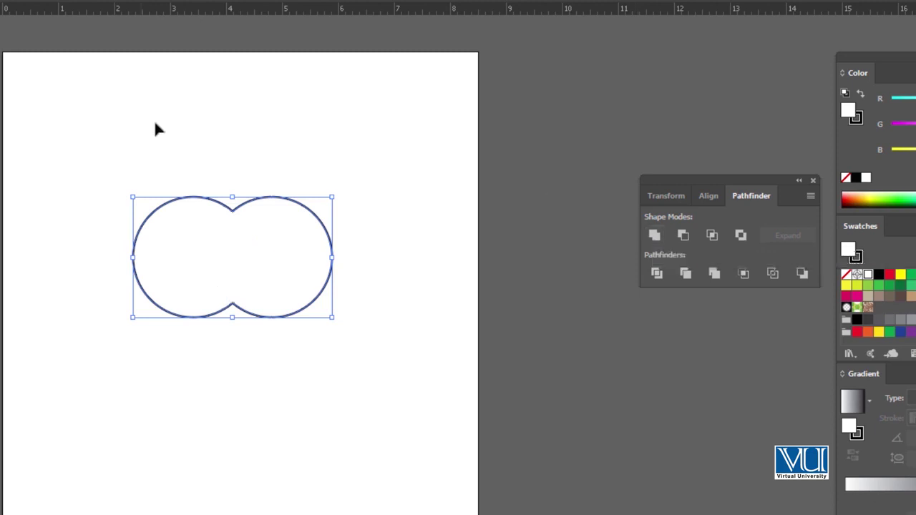
left_click(188, 161)
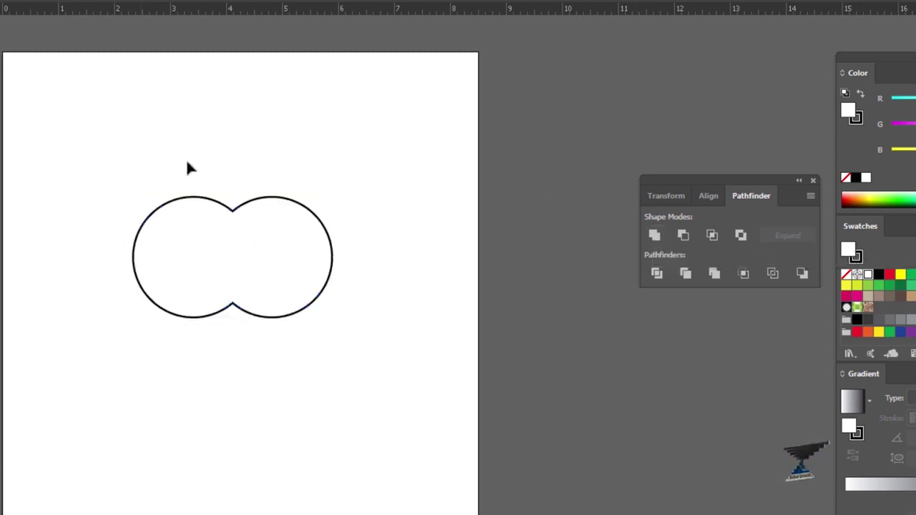
left_click_drag(194, 184, 262, 262)
left_click_drag(250, 204, 251, 160)
key("ctrl+z")
left_click_drag(260, 205, 307, 206)
key("ctrl+z")
key("ctrl+shift+b")
key("ctrl+shift+b")
key("ctrl+shift+b")
key("a")
key("ctrl+z")
left_click(215, 164)
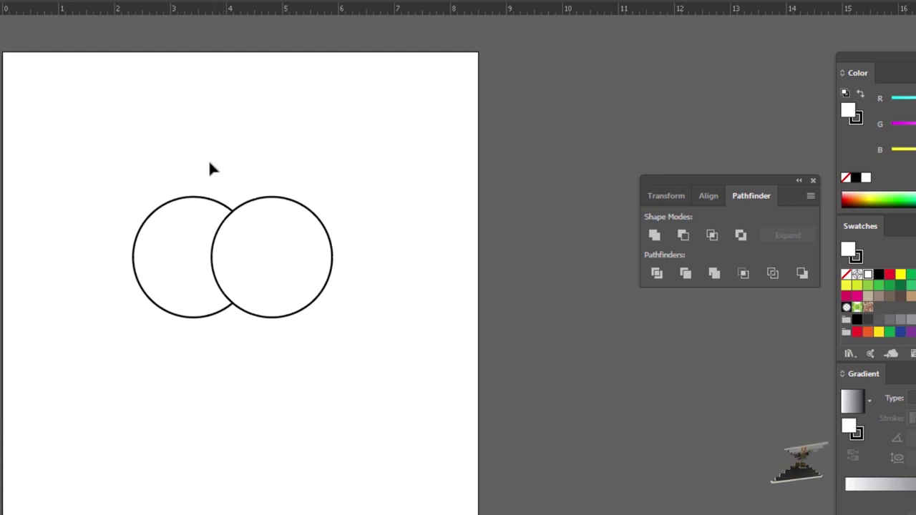
left_click_drag(197, 160, 256, 263)
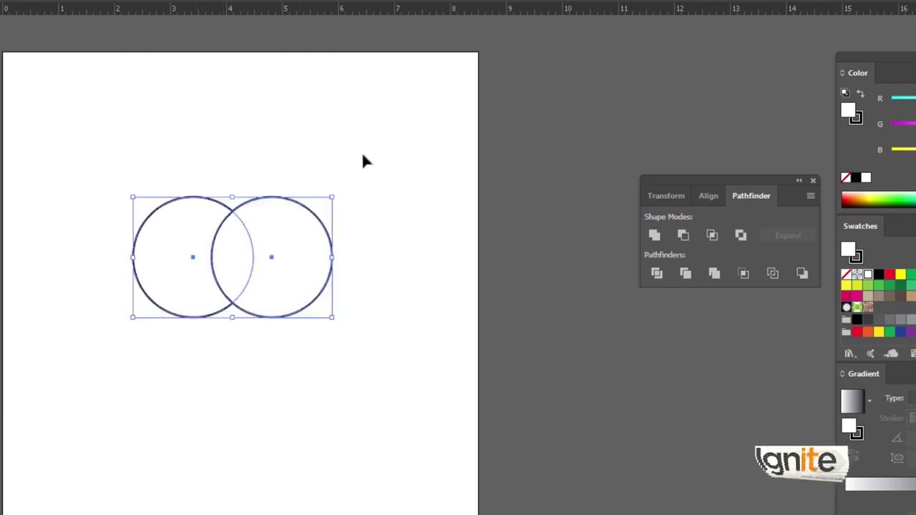
left_click(314, 163)
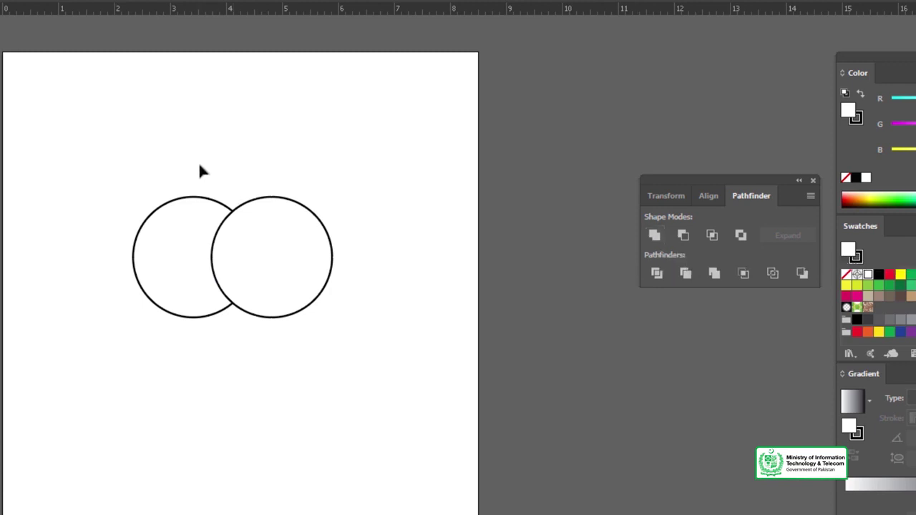
key("ctrl+a")
left_click(241, 172)
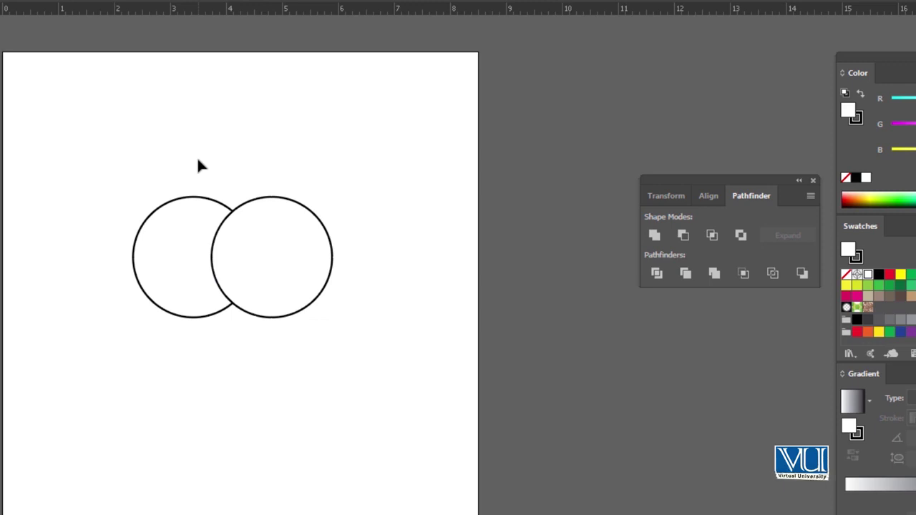
Step: Select the left and right circles one at a time to compare them
left_click_drag(198, 164, 262, 259)
left_click(244, 165)
left_click(252, 210)
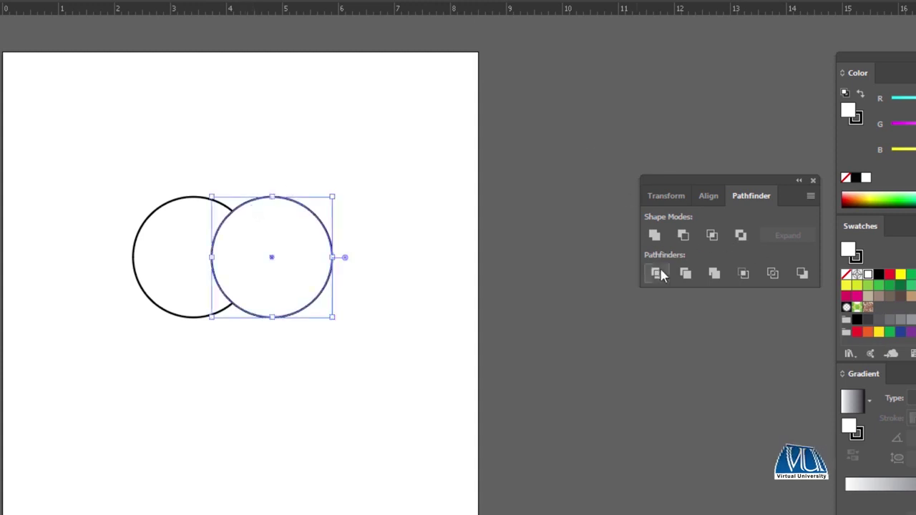
left_click(245, 176)
left_click(244, 222)
left_click(208, 170)
left_click(193, 218)
left_click(224, 160)
left_click(243, 234)
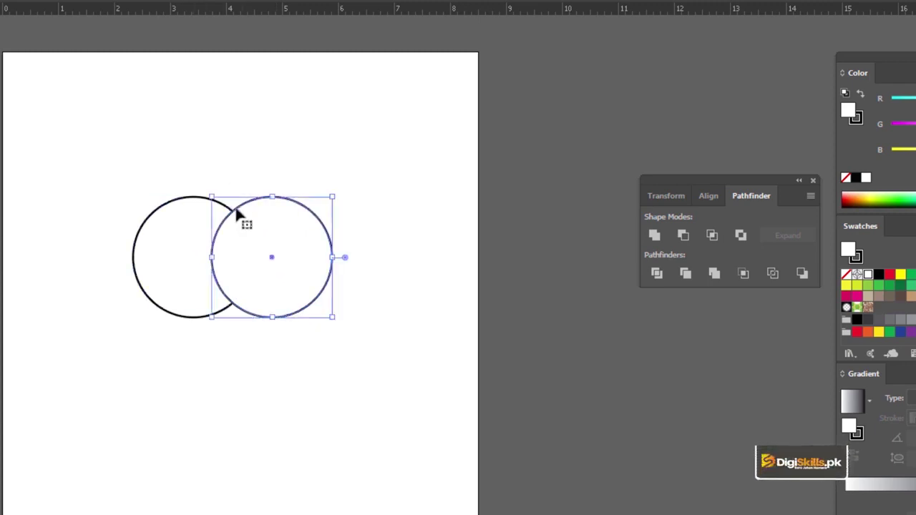
left_click(229, 183)
left_click(213, 212)
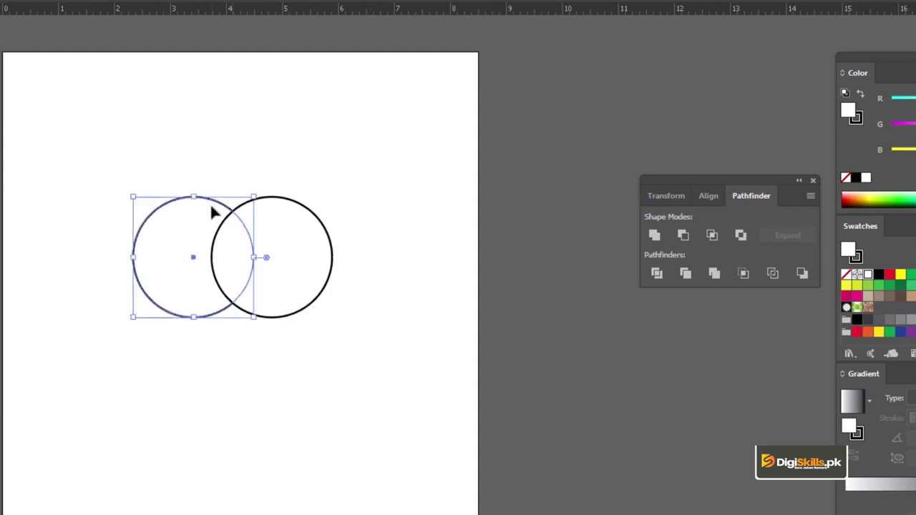
left_click(224, 151)
Step: Combine both circles into a compound shape with Unite
left_click_drag(348, 285, 206, 176)
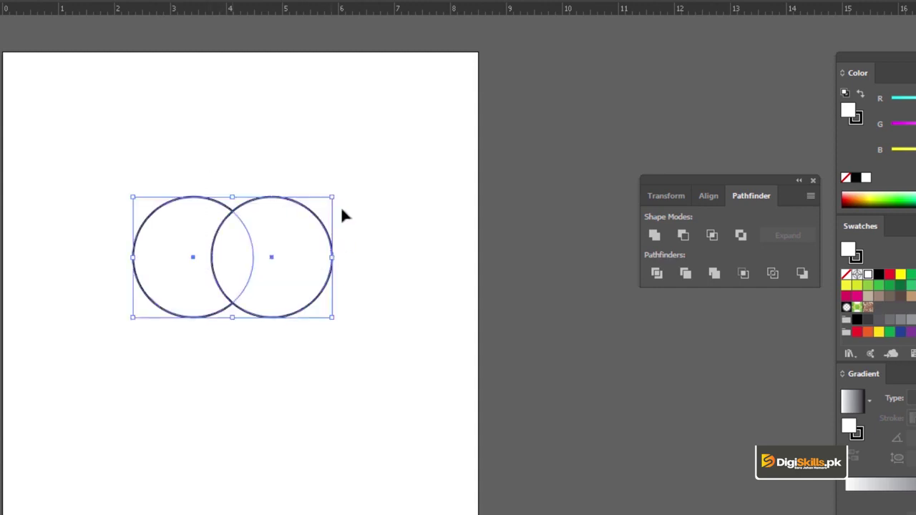
left_click(656, 237, "alt")
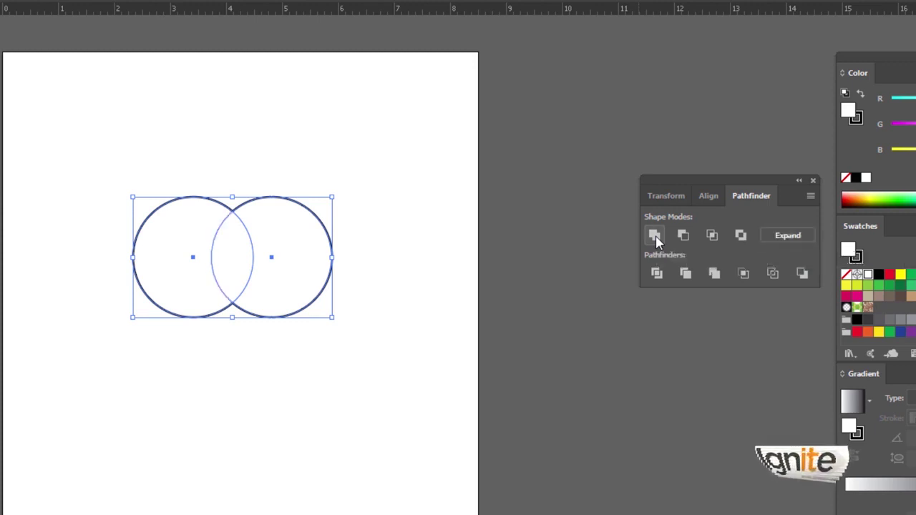
left_click(294, 158)
left_click(247, 211)
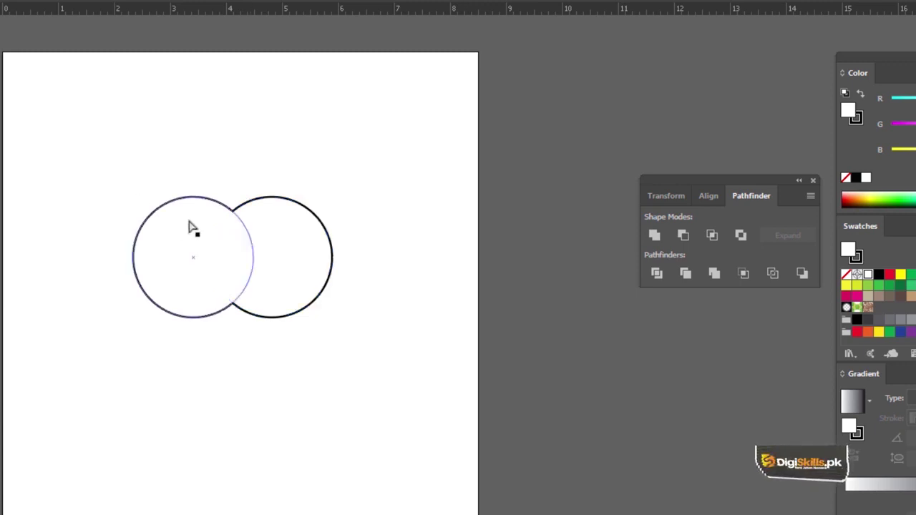
Step: Resize the right circle slightly smaller than the left, then delete the compound shape
left_click(286, 243)
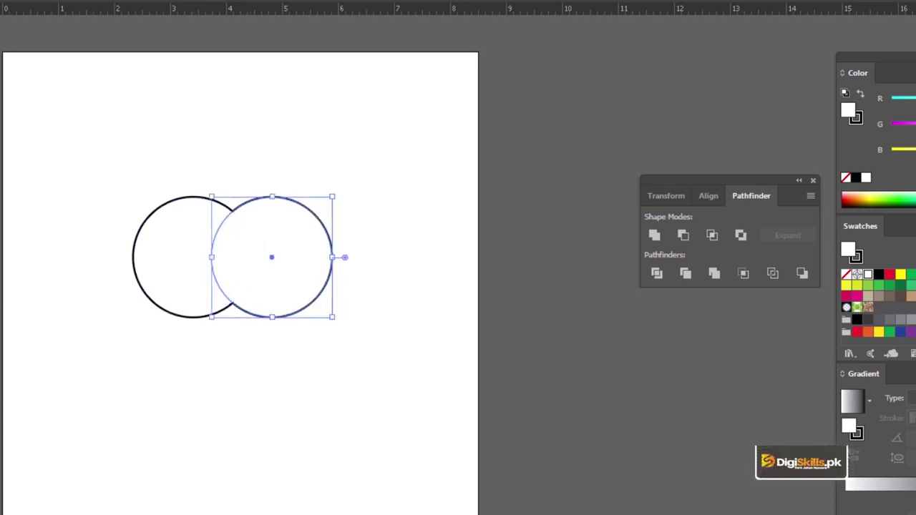
left_click_drag(334, 196, 390, 162)
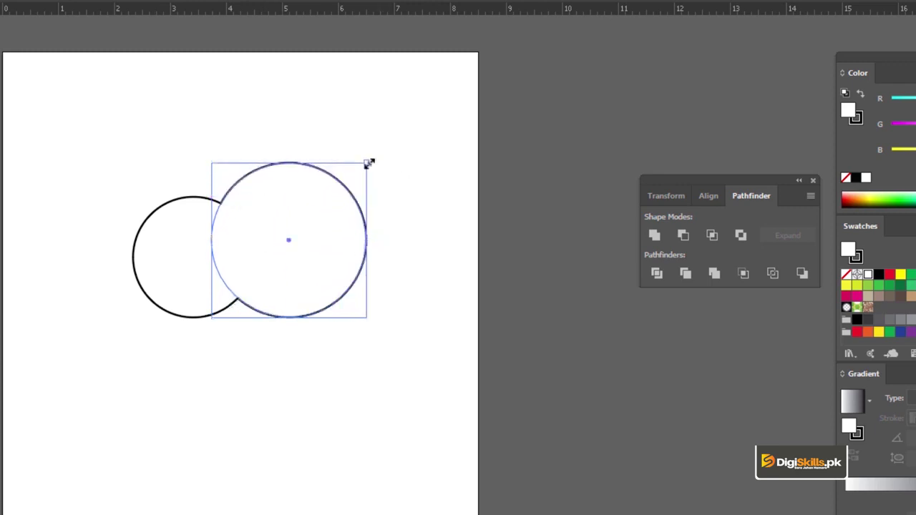
left_click_drag(369, 163, 307, 222)
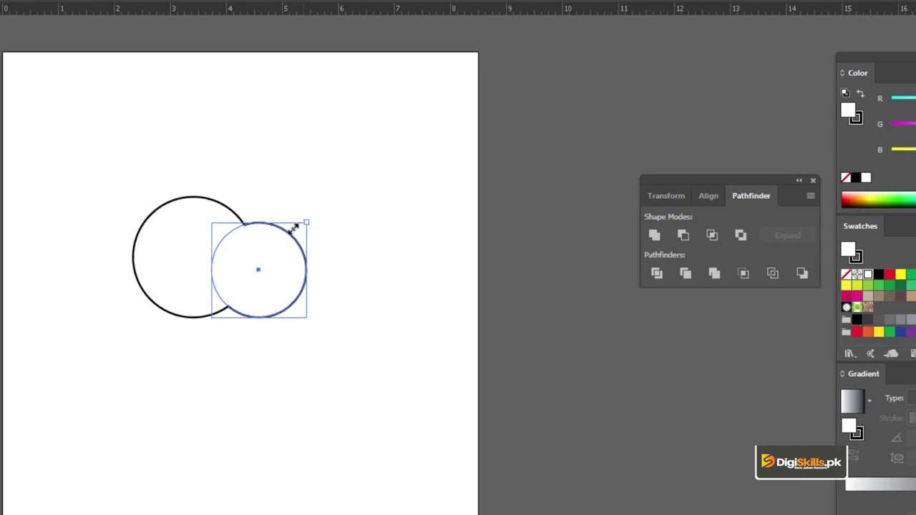
left_click_drag(293, 228, 313, 214)
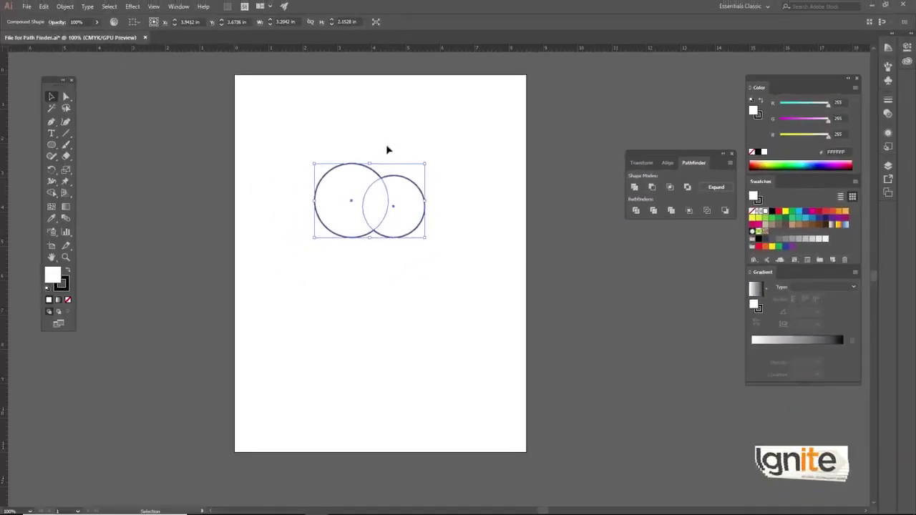
key("Delete")
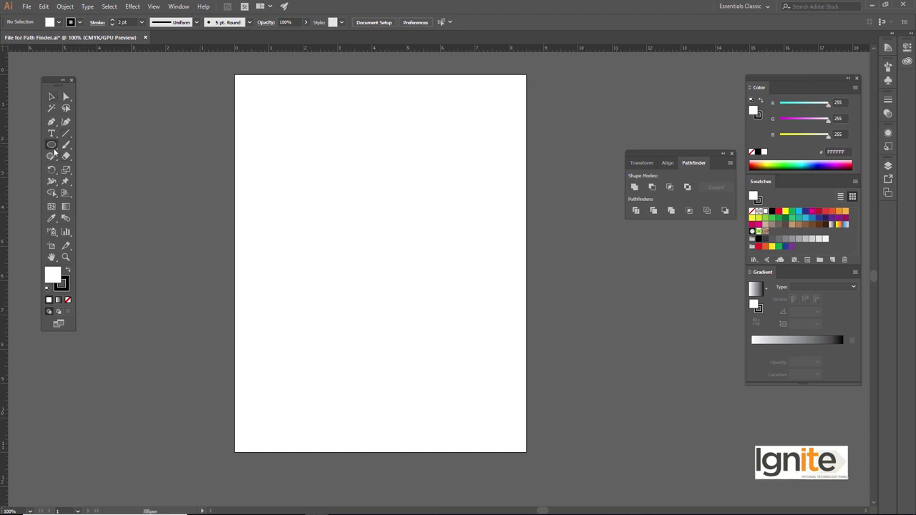
Step: Draw a new circle with the Ellipse tool and place a copy beside it
left_click(55, 150)
left_click(81, 168)
left_click_drag(273, 148, 301, 176)
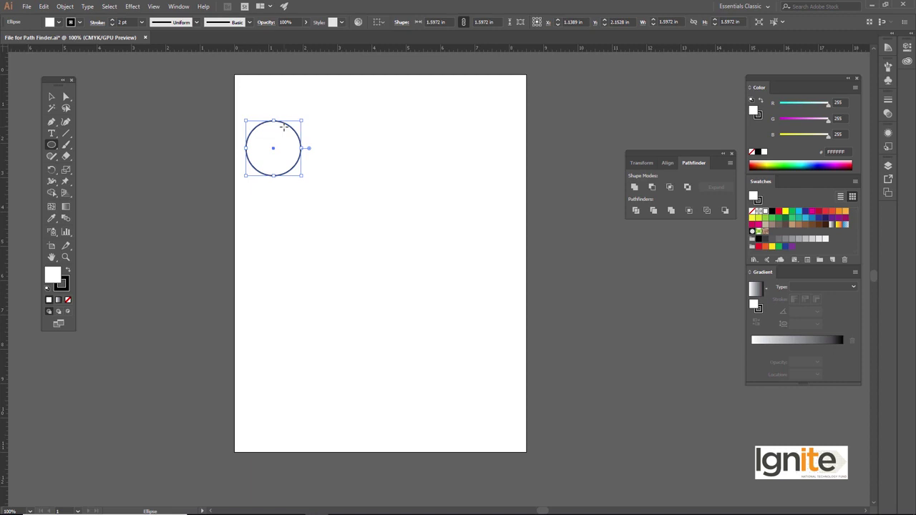
key("v")
mouse_move(287, 128)
left_mouse_down()
mouse_move(331, 164)
mouse_move(350, 132)
mouse_move(341, 138)
mouse_move(358, 194)
mouse_move(380, 131)
left_mouse_up()
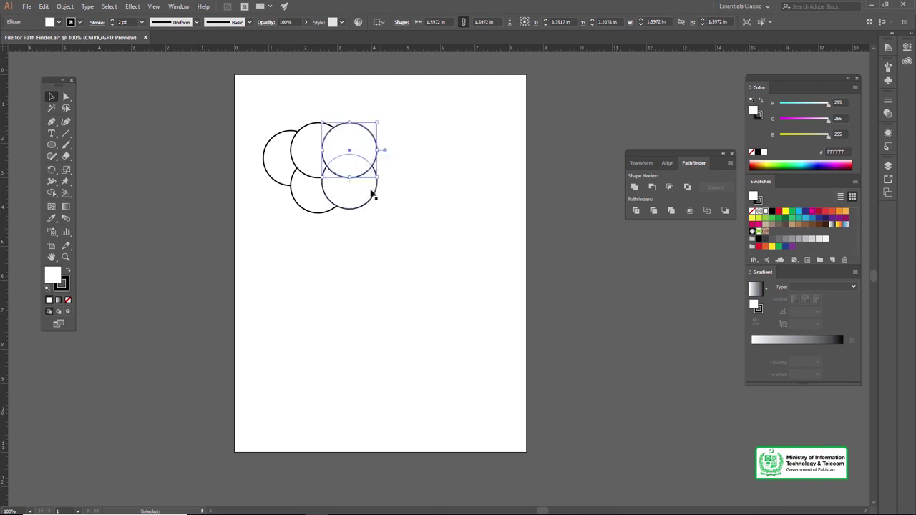
Step: Enlarge one circle, then duplicate the lower circle to the right and shrink it
left_click_drag(374, 180, 378, 184)
left_click_drag(322, 122, 315, 116)
left_click(367, 192)
left_click_drag(367, 192, 412, 192)
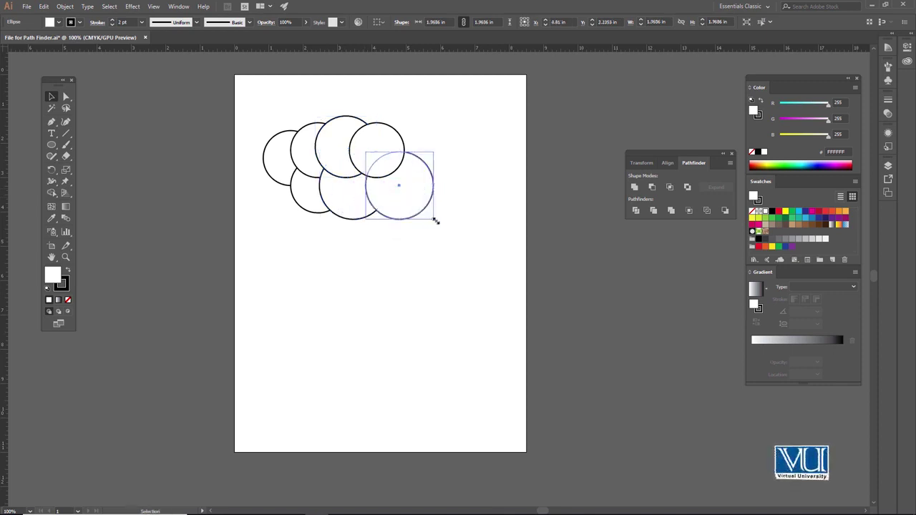
left_click_drag(434, 221, 408, 197)
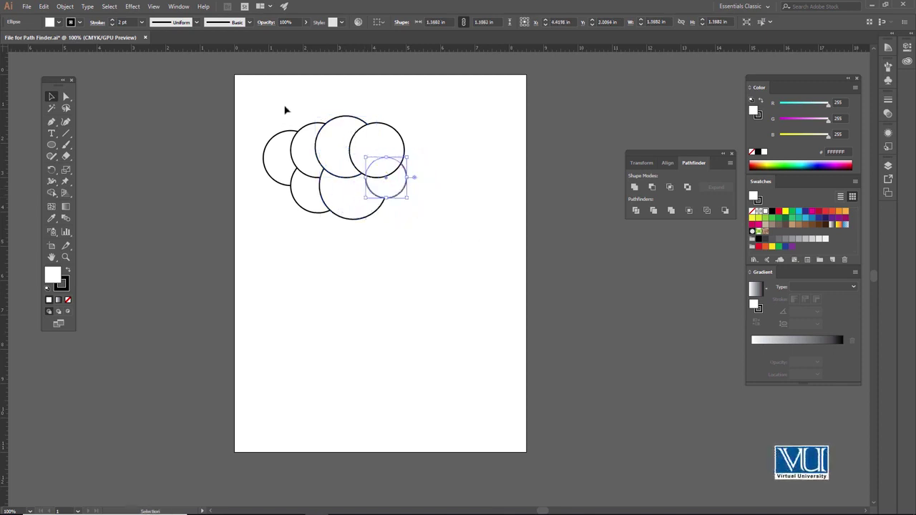
Step: Merge all the circles into one cloud shape with Unite
left_click_drag(285, 109, 419, 235)
left_click_drag(401, 179, 423, 180)
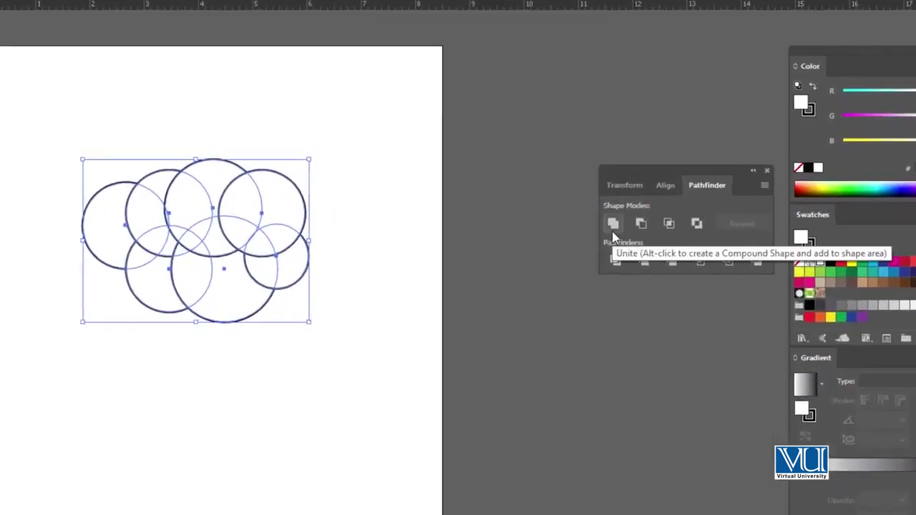
left_click(613, 224)
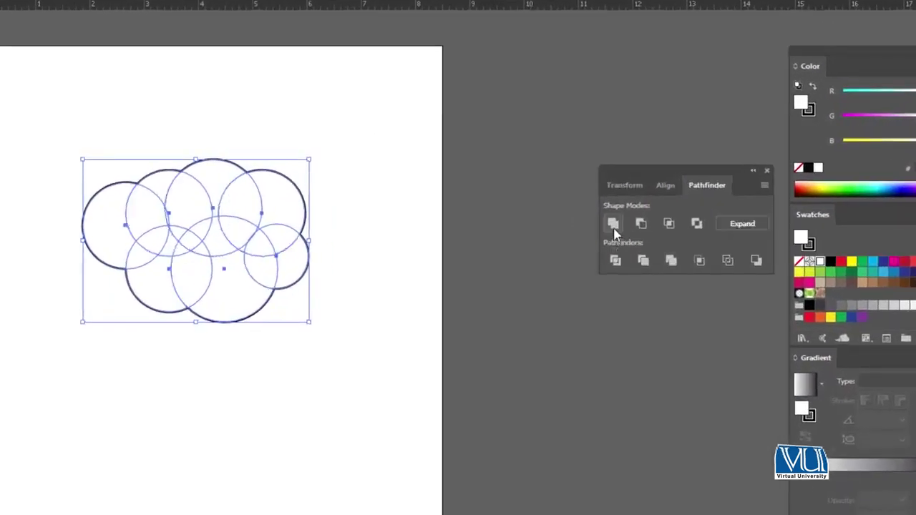
left_click(322, 94)
left_click(232, 222)
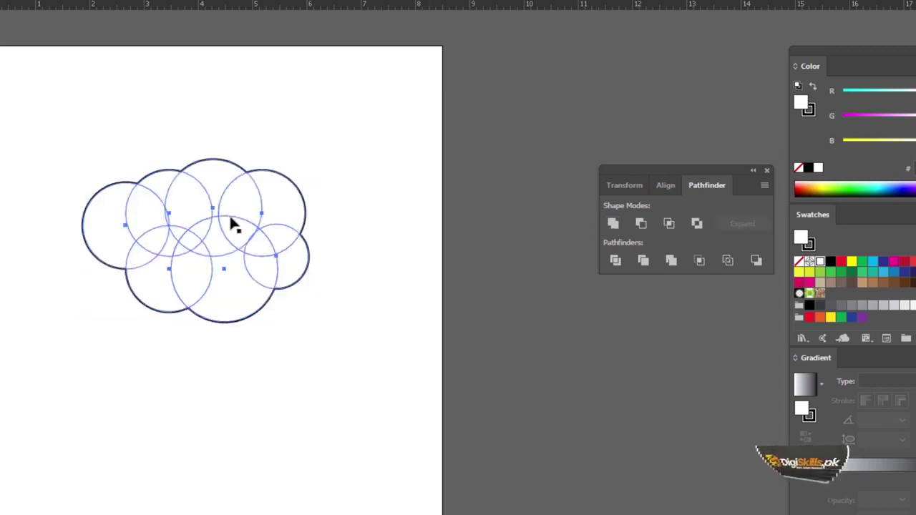
Step: Squash the cloud shape vertically, then delete it
left_click_drag(195, 322, 200, 313)
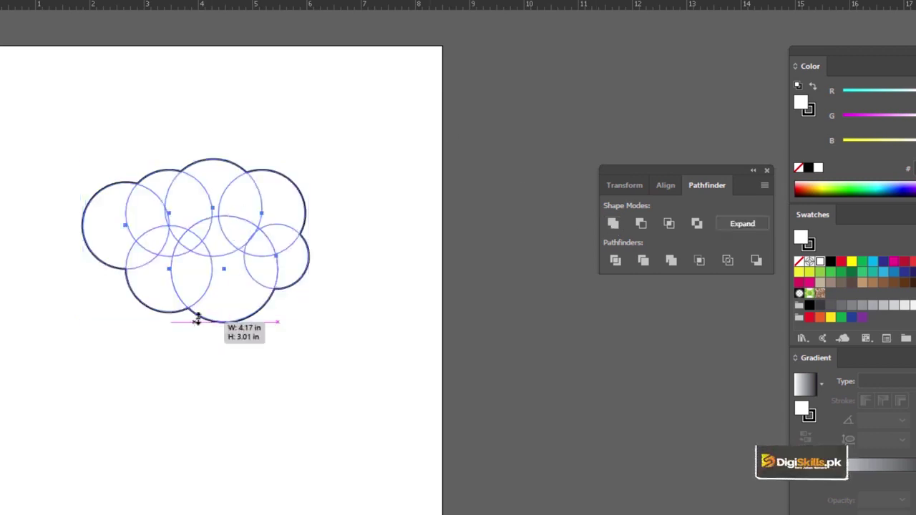
left_click(197, 345)
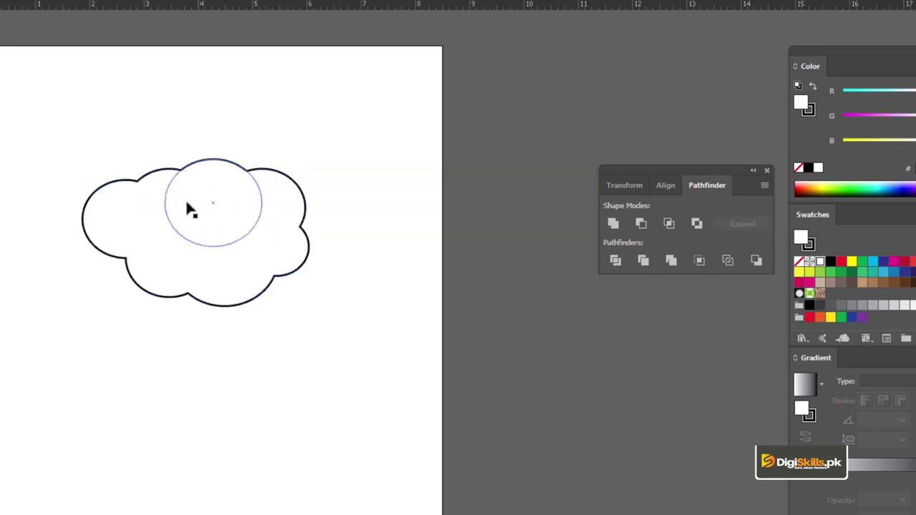
left_click(215, 162)
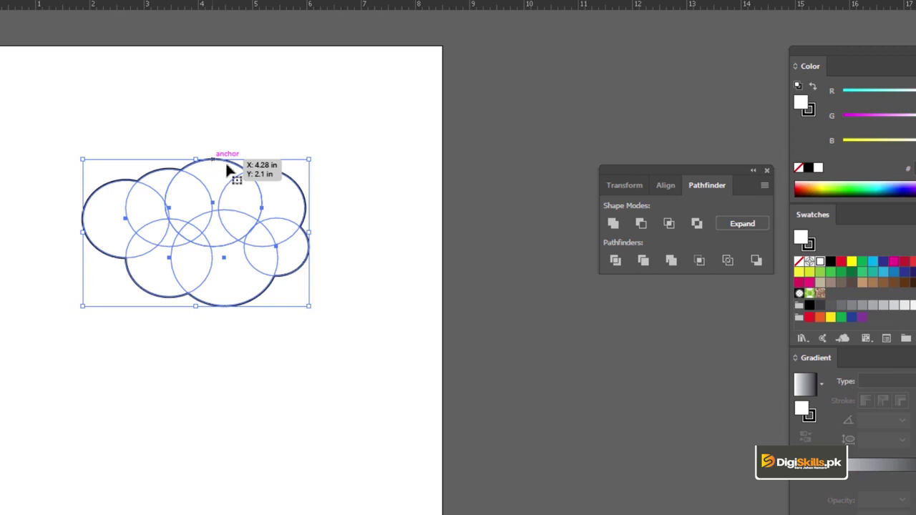
key("Delete")
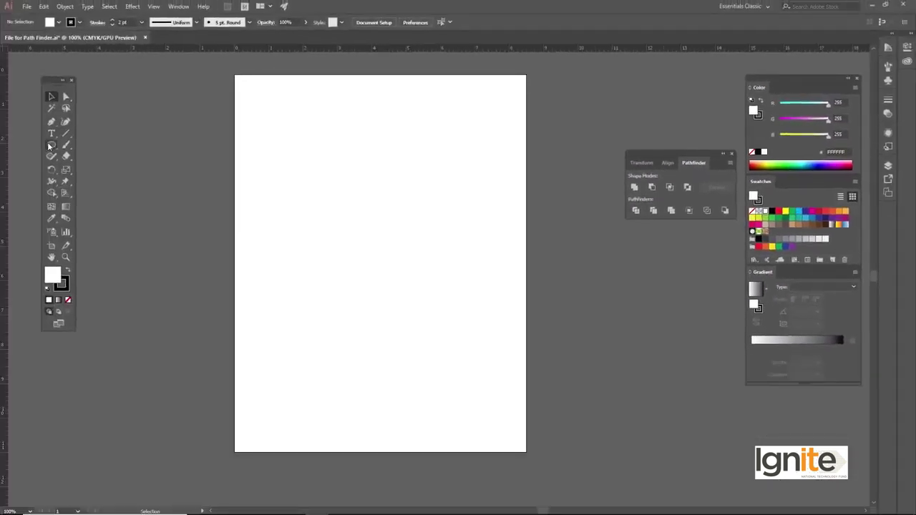
Step: Draw a circle, copy it overlapping to the right, and zoom in on the pair
left_click_drag(327, 170, 382, 225)
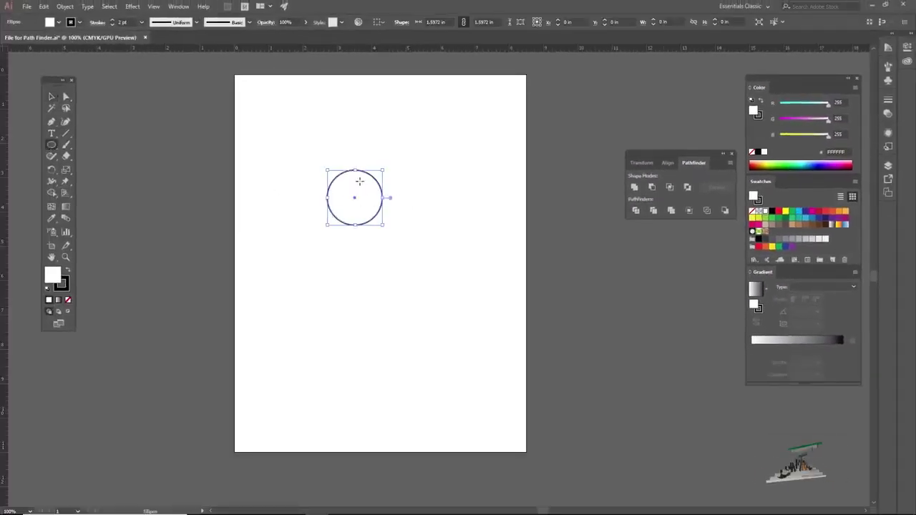
key("v")
left_click(355, 148)
left_click_drag(358, 176, 384, 183)
left_click(371, 141)
key("z")
left_click(380, 219)
key("v")
left_click_drag(439, 259, 374, 211)
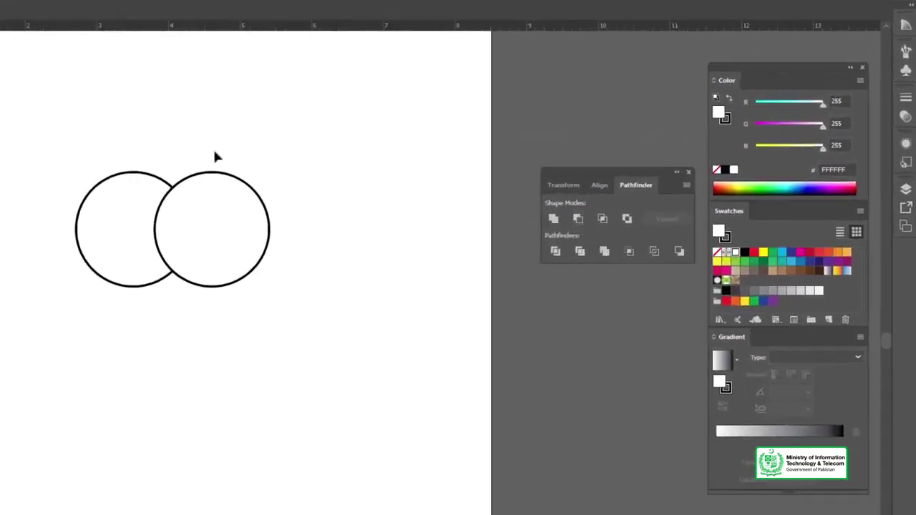
Step: Apply Minus Front to both circles to leave a crescent
mouse_move(121, 134)
left_mouse_down()
mouse_move(204, 243)
mouse_move(199, 229)
left_mouse_up()
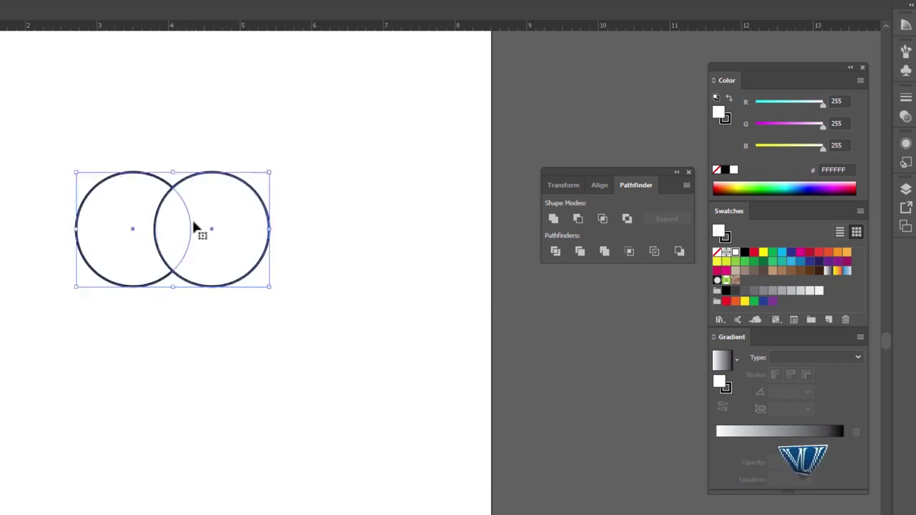
left_click(580, 225)
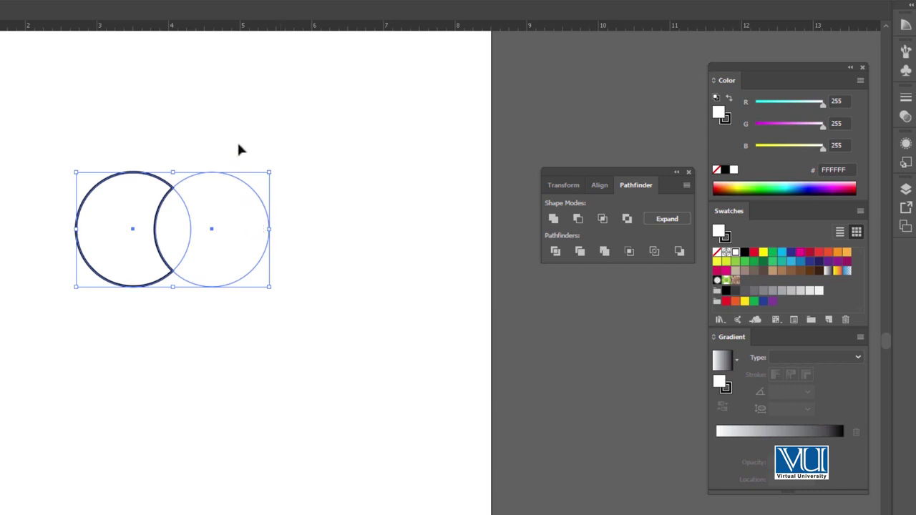
left_click(172, 115)
Step: Select the crescent's cut-away circle with Direct Selection, enlarge it and move it up-left
left_click(203, 249)
left_click(229, 164)
left_click(206, 188)
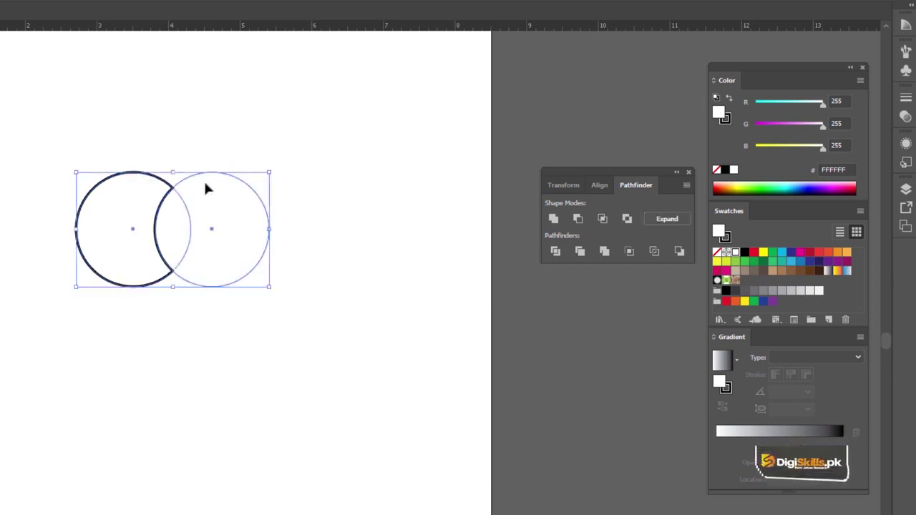
key("a")
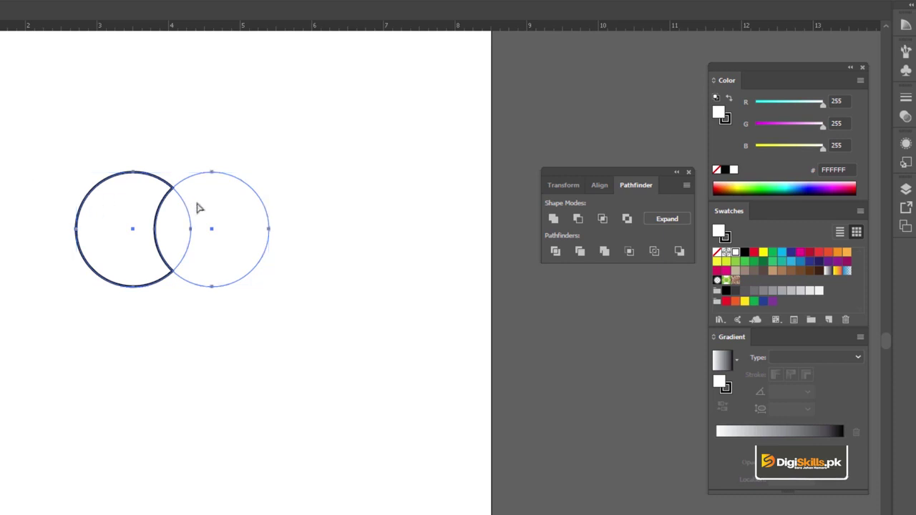
left_click(183, 154)
left_click(188, 213)
key("v")
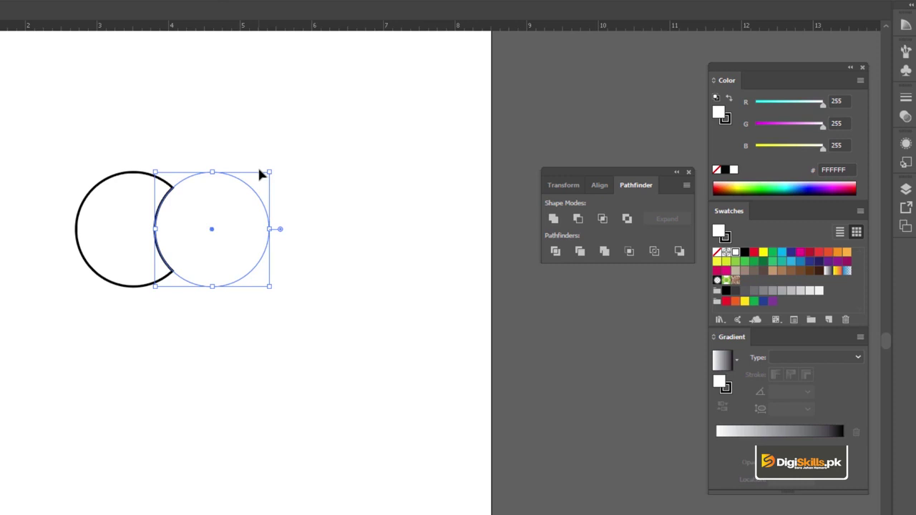
left_click_drag(268, 174, 302, 141)
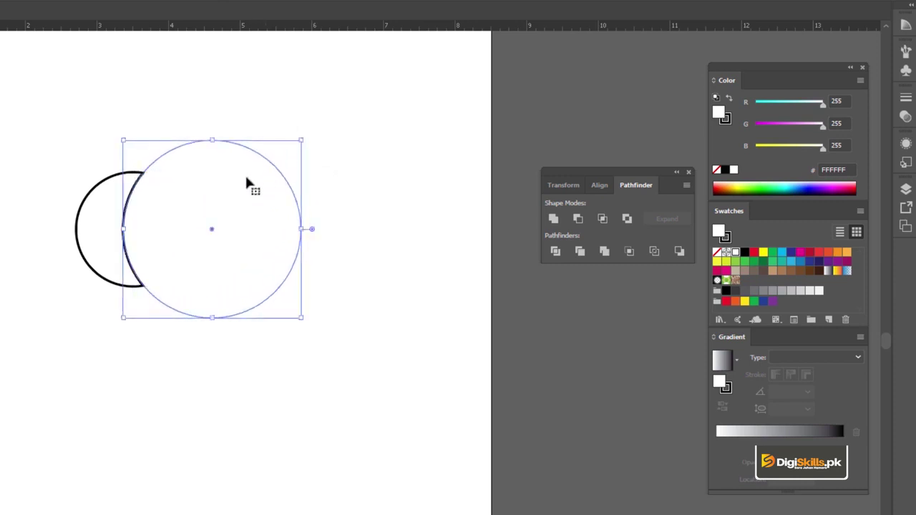
mouse_move(247, 184)
left_mouse_down()
mouse_move(221, 153)
mouse_move(194, 157)
mouse_move(199, 150)
left_mouse_up()
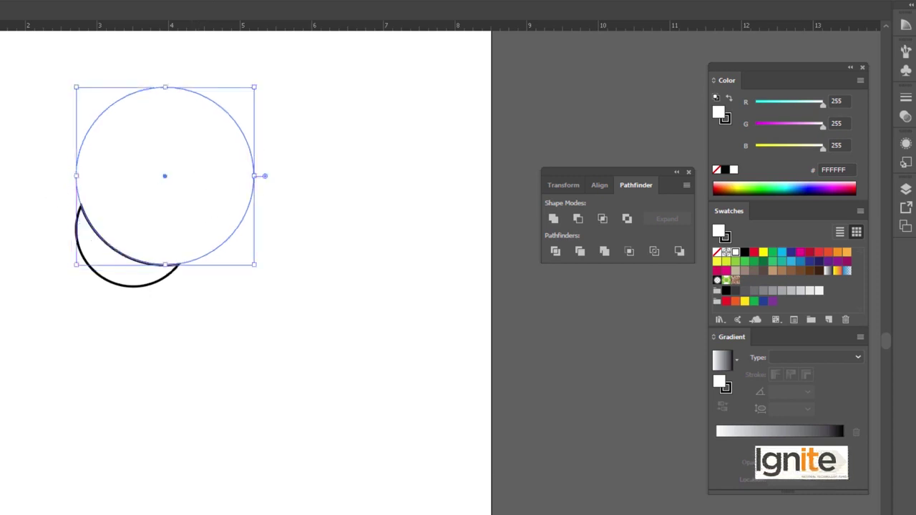
left_click(22, 142)
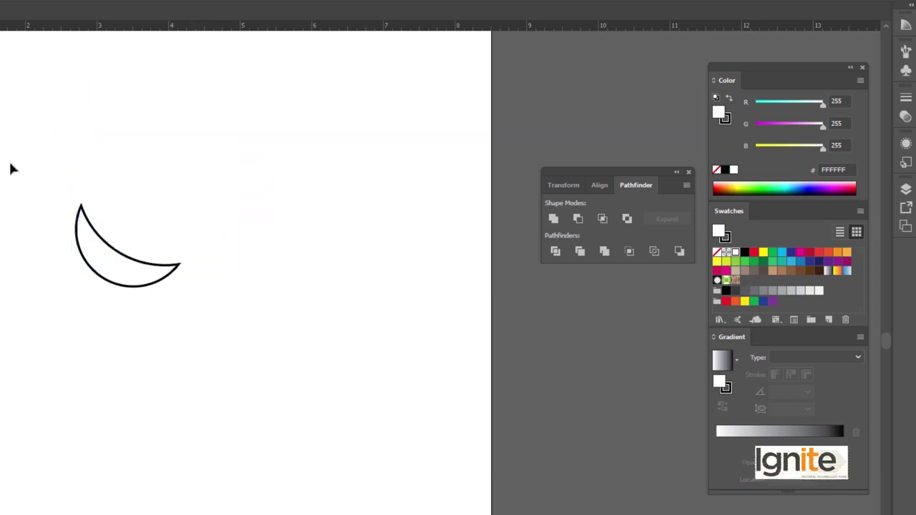
Step: Scale up the whole crescent shape, then delete it
left_click_drag(141, 258, 243, 372)
left_click_drag(254, 287, 279, 313)
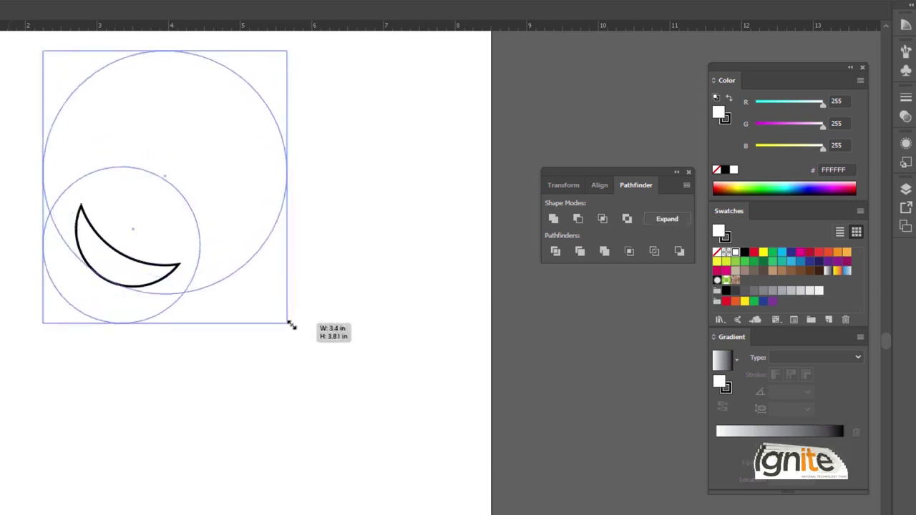
left_click(322, 276)
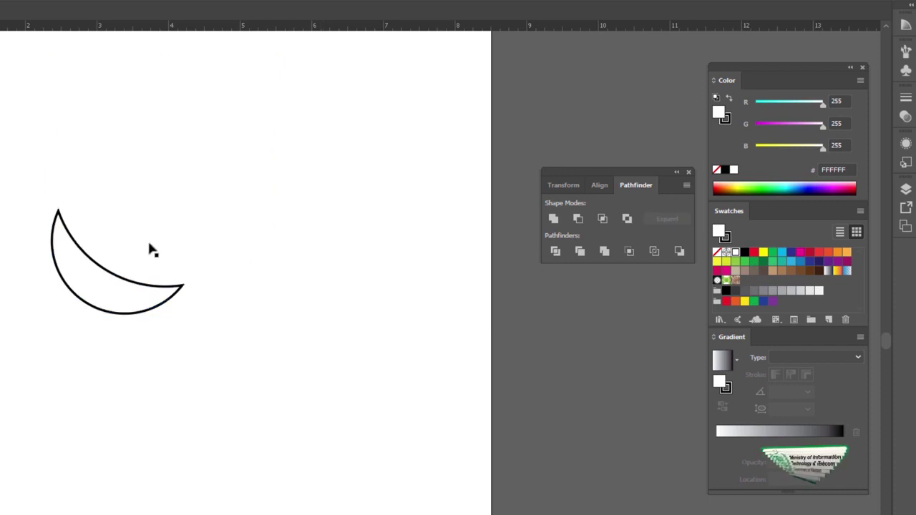
left_click(125, 247)
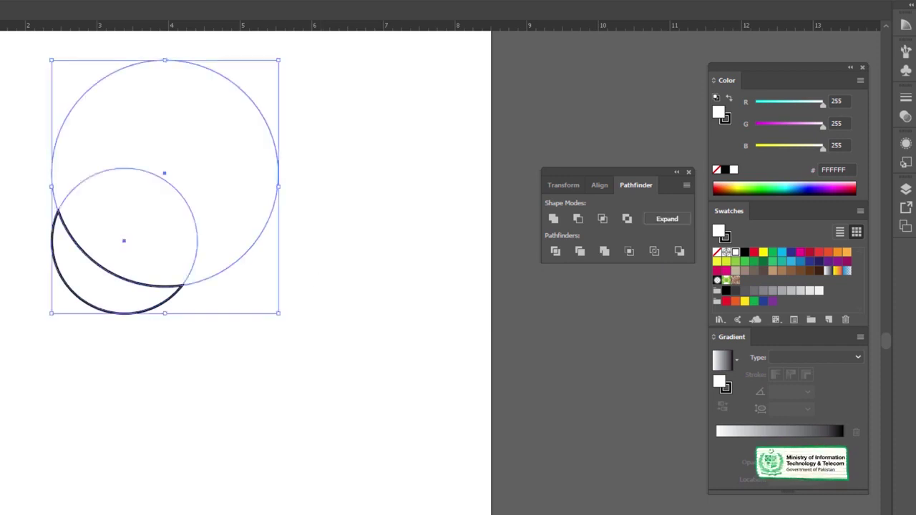
left_click(72, 214)
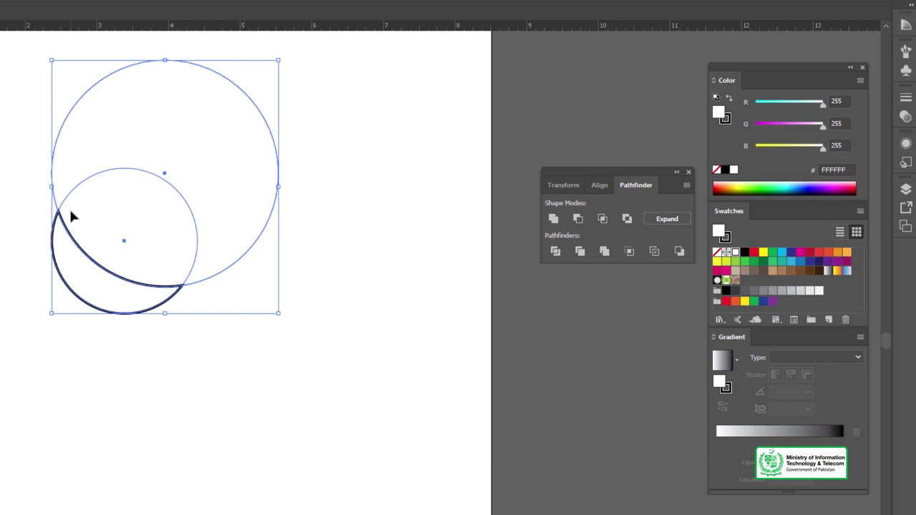
key("Delete")
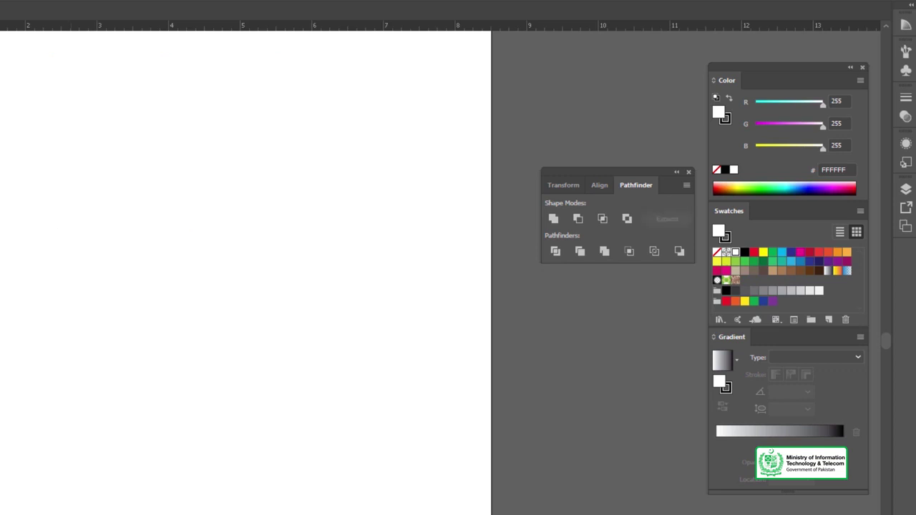
Step: Draw a circle, copy it overlapping to the right, and move both down-right
left_click_drag(68, 195, 124, 251)
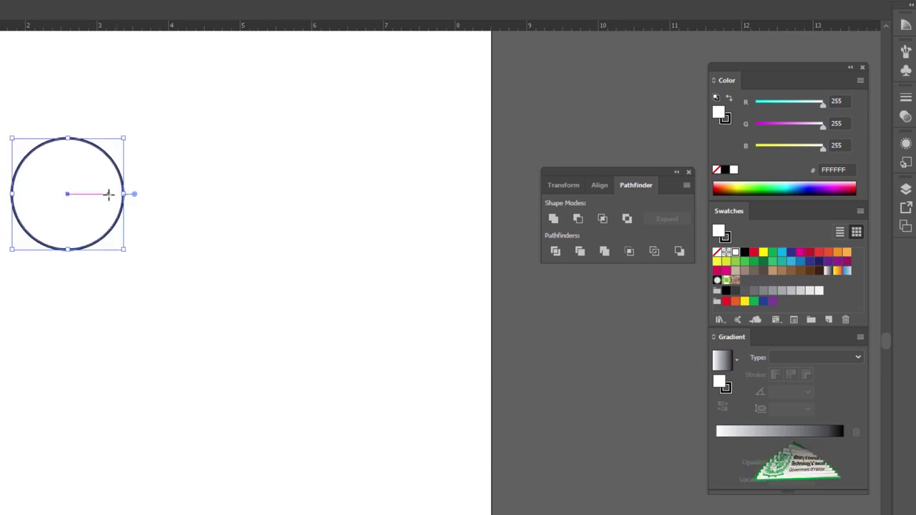
key("v")
left_click_drag(91, 183, 171, 183)
left_click_drag(40, 107, 203, 290)
left_click_drag(194, 221, 295, 312)
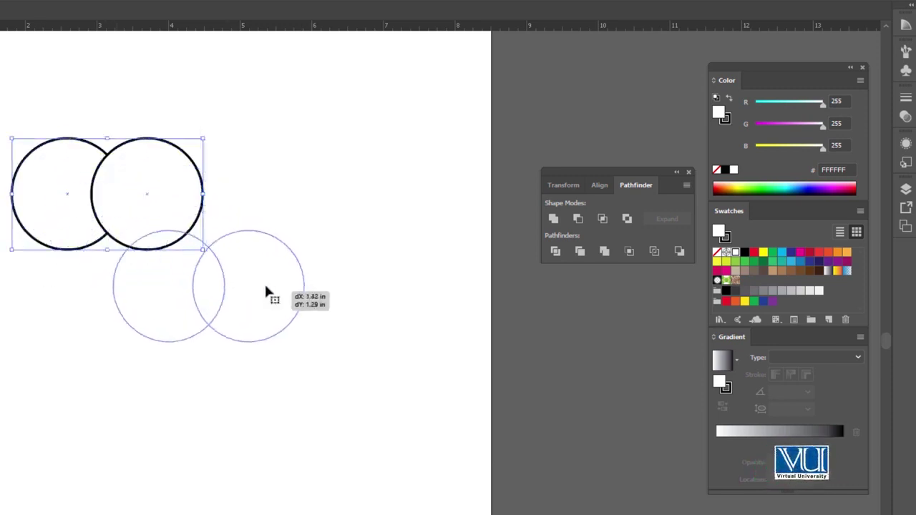
Step: Apply Intersect to the circles, enlarge the result, and preview the lens-shaped overlap
left_click(602, 219)
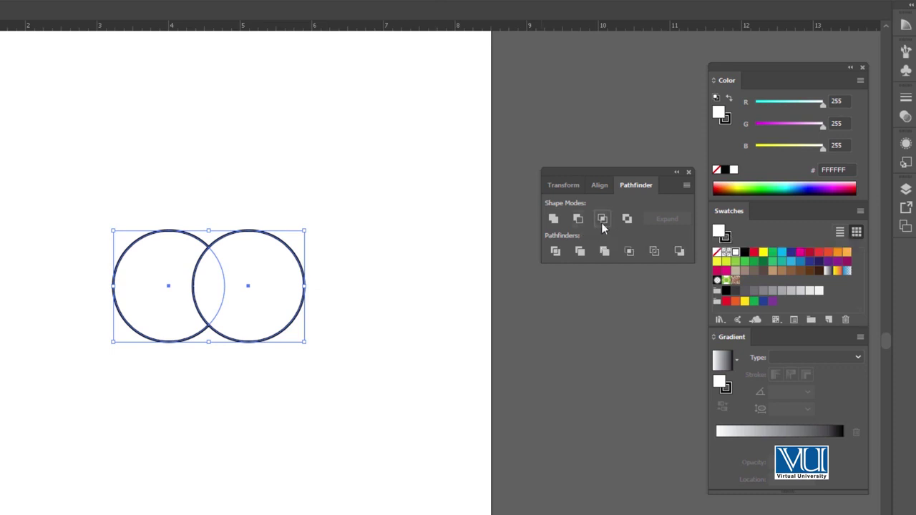
left_click(229, 134)
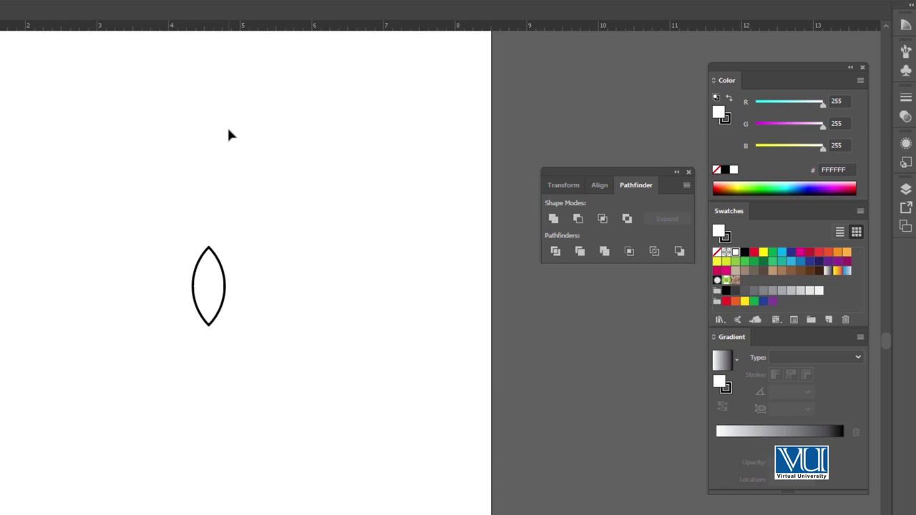
left_click_drag(133, 187, 271, 320)
left_click_drag(303, 231, 354, 203)
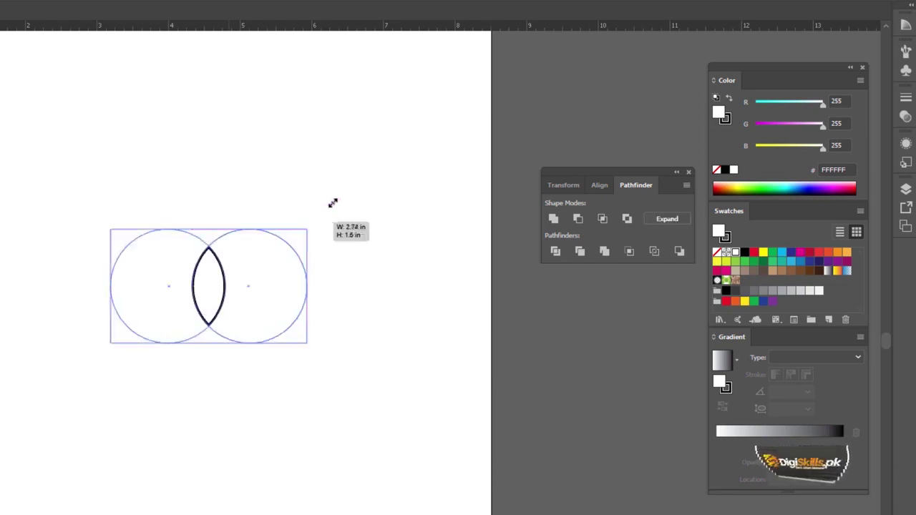
left_click(301, 134)
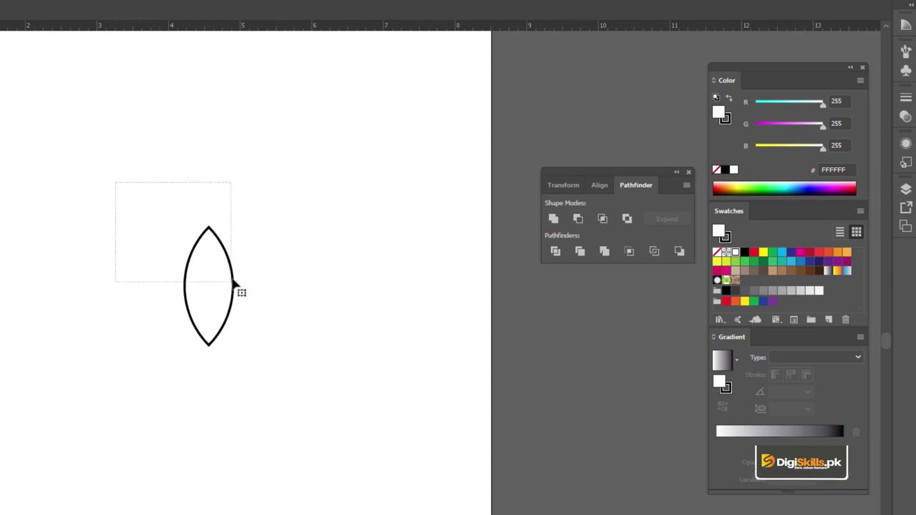
left_click_drag(233, 283, 234, 284)
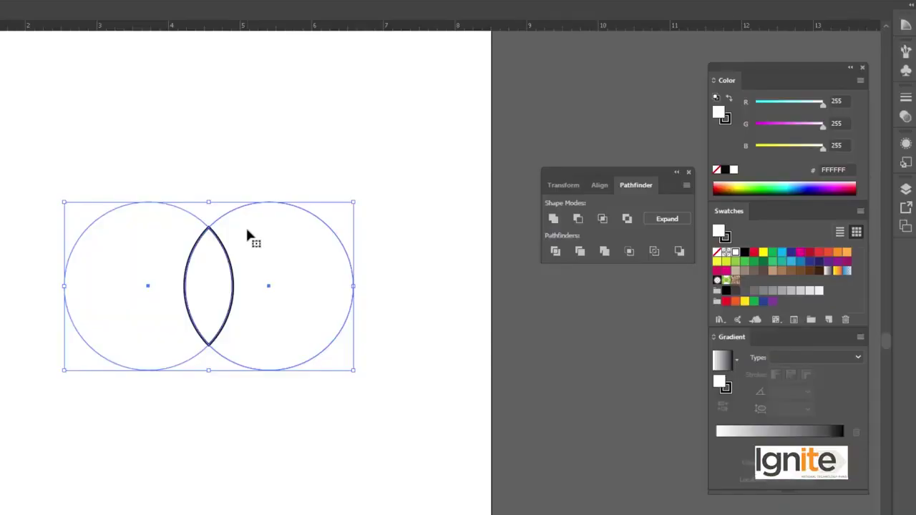
left_click(240, 166)
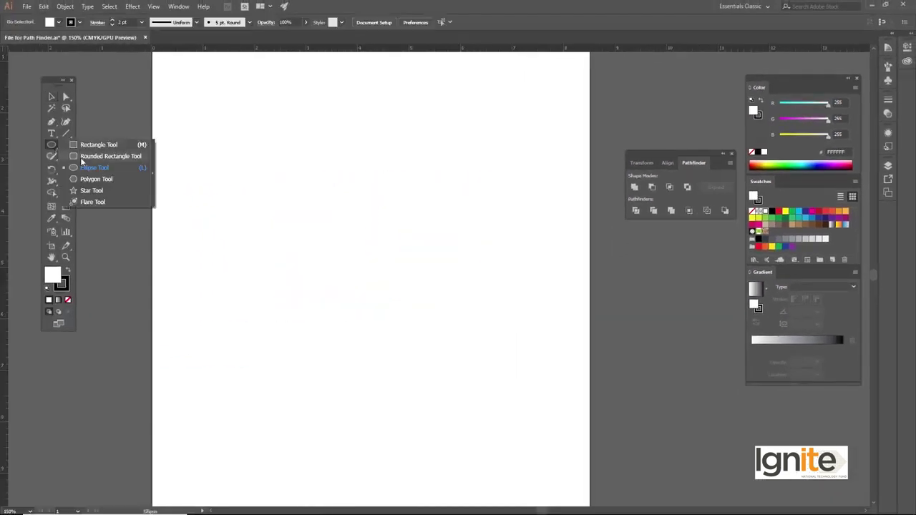
Step: Draw a circle with the Ellipse tool and copy it overlapping to the right
left_click(82, 168)
left_click_drag(348, 188, 370, 219)
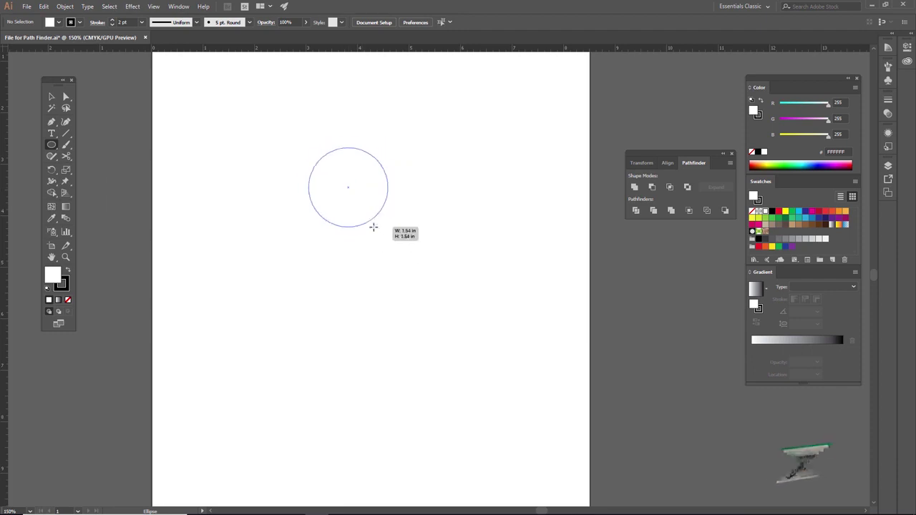
key("v")
left_click_drag(357, 179, 415, 178)
Step: Combine both circles with the Exclude shape mode, then select the left circle
left_click_drag(351, 121, 417, 183)
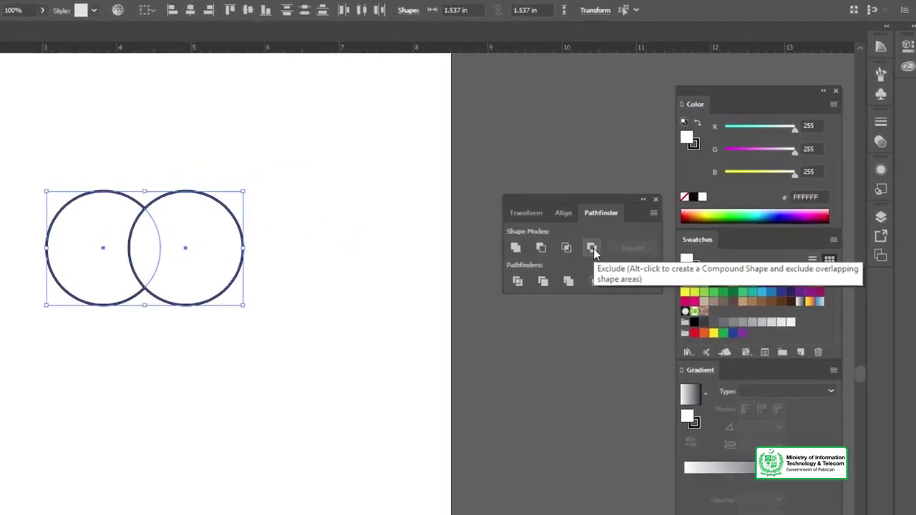
left_click(593, 248)
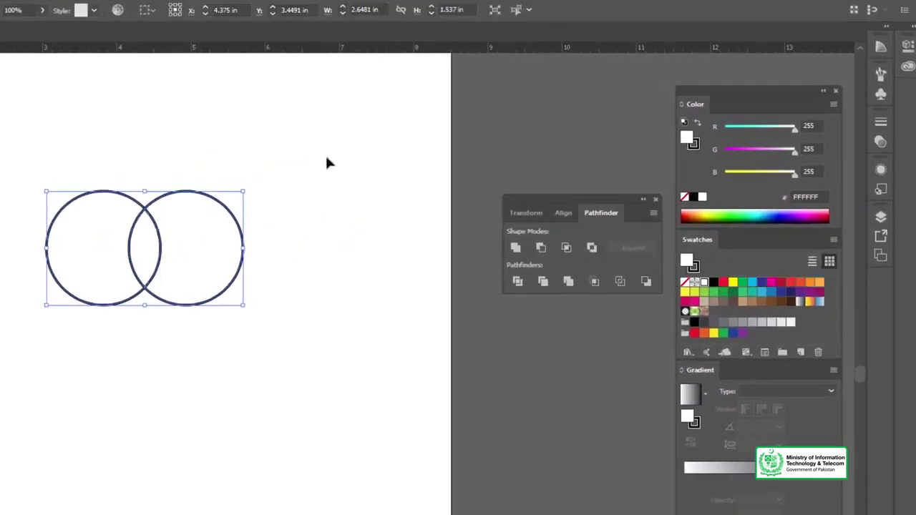
left_click(295, 149)
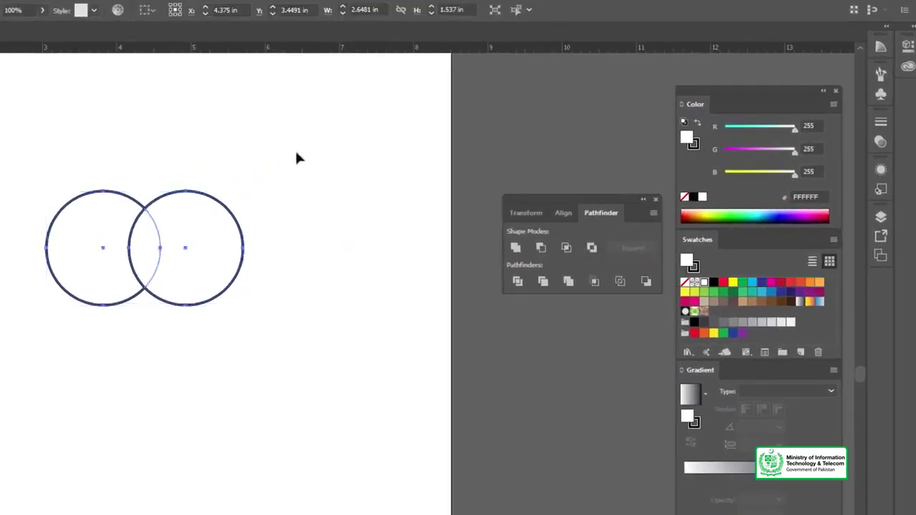
left_click(93, 230)
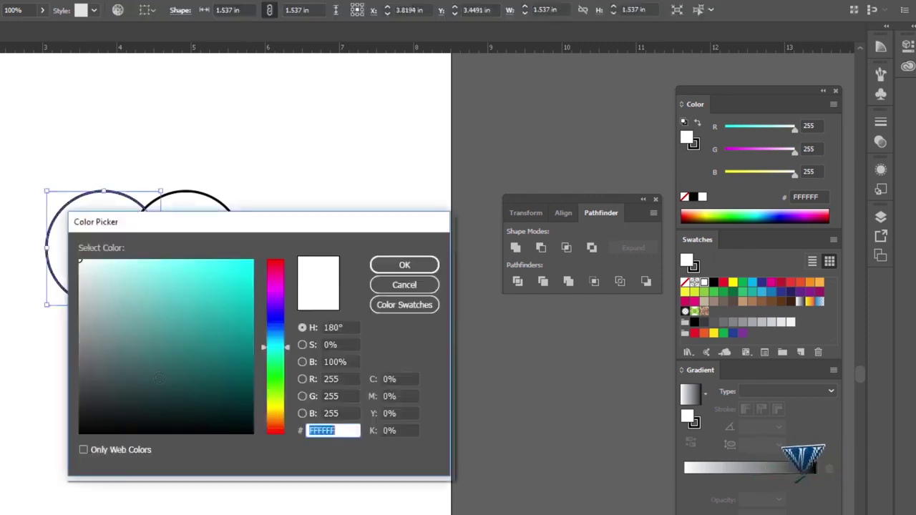
Step: Fill the left circle with black 000000
type("000000")
left_click(404, 265)
left_click(233, 165)
Step: Fill the right circle with near-black 070707 and select both circles
left_click(185, 217)
double_click(14, 297)
left_click_drag(98, 408, 82, 429)
left_click(404, 265)
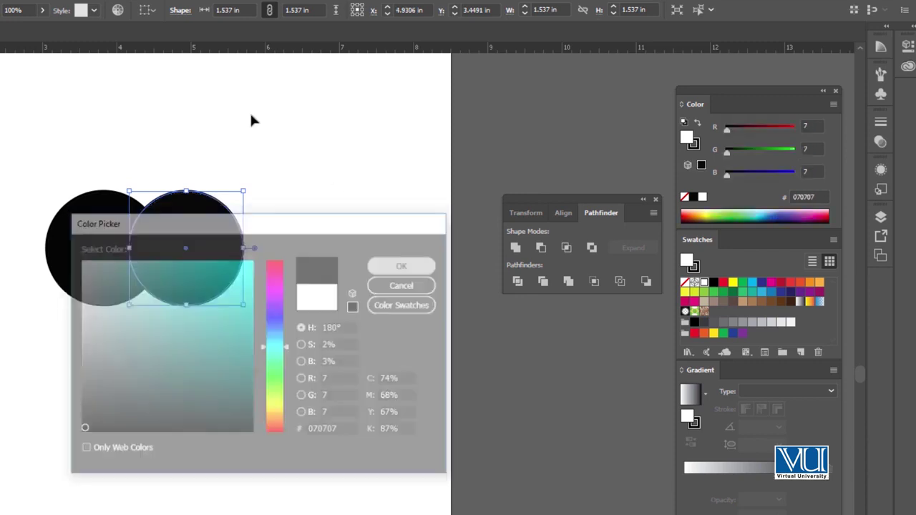
left_click_drag(95, 163, 248, 252)
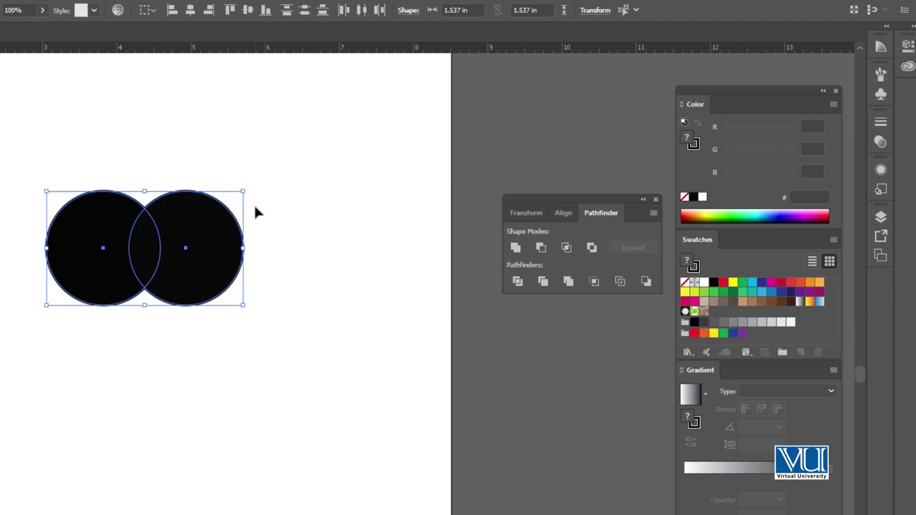
Step: Apply Exclude to the black circles, view the see-through overlap, then delete them
left_click(595, 246)
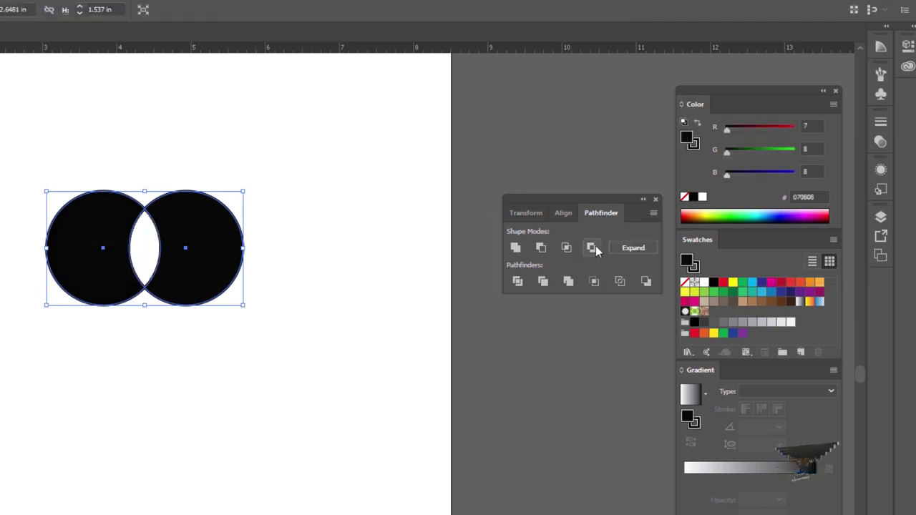
left_click(244, 138)
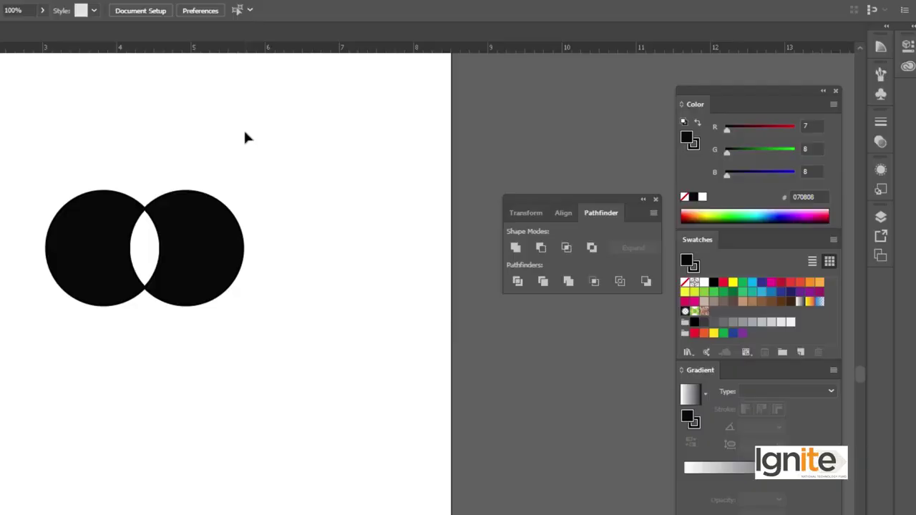
left_click_drag(232, 278, 233, 204)
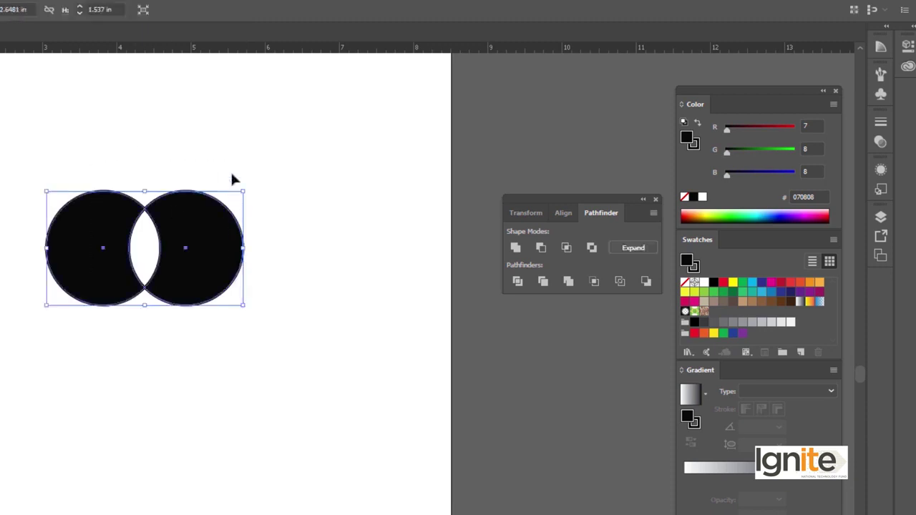
key("Delete")
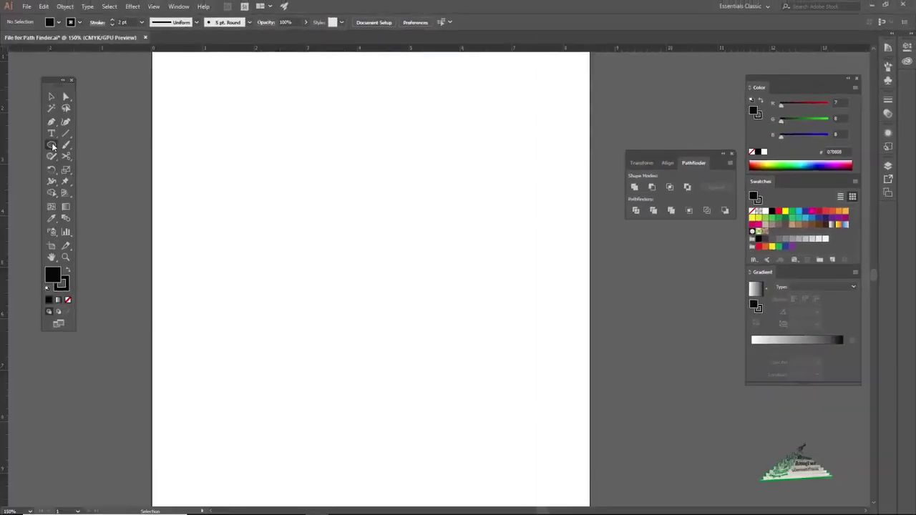
left_click(52, 146)
left_click(77, 169)
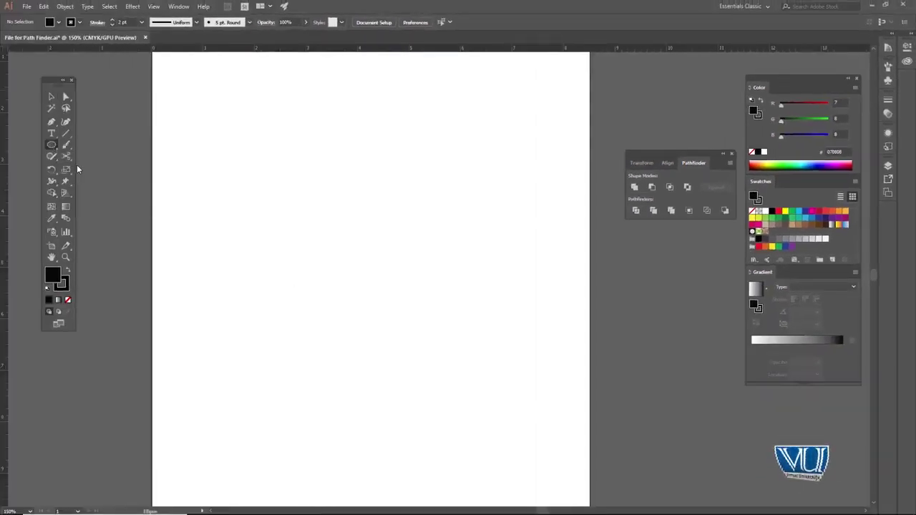
key("ctrl+minus")
key("ctrl+minus")
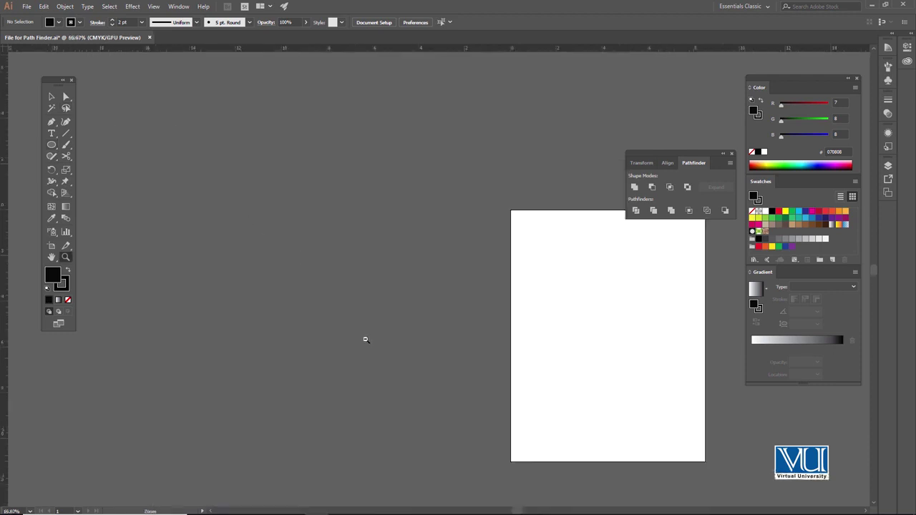
key("ctrl+minus")
key("ctrl+minus")
key("ctrl+minus")
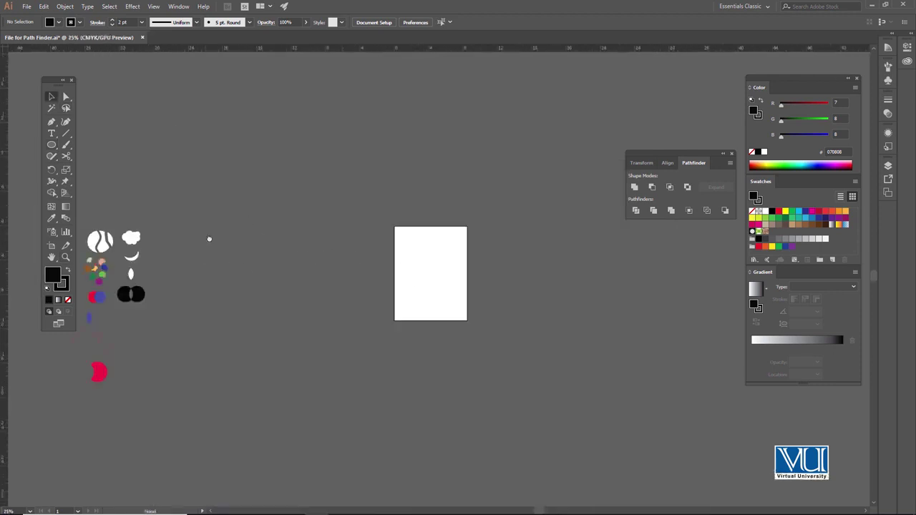
scroll(209, 238, "down", 2)
key("ctrl+plus")
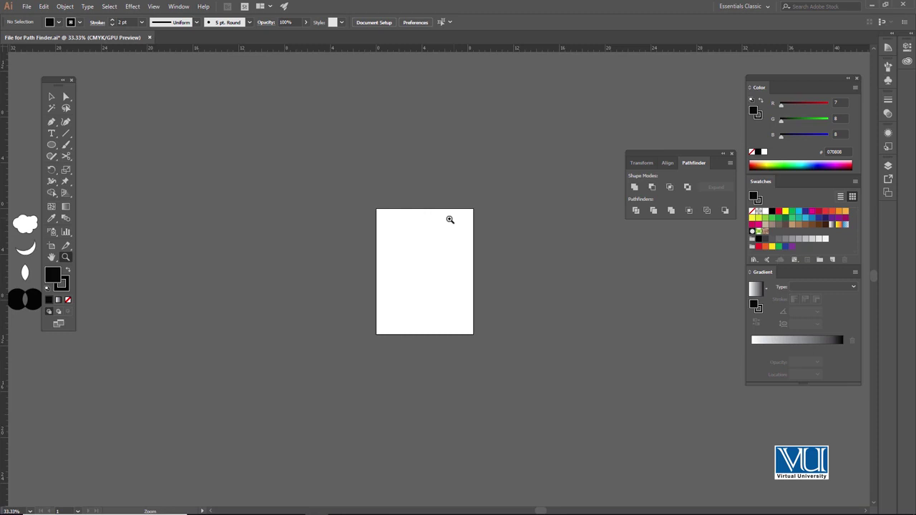
key("ctrl+plus")
key("ctrl+plus")
key("ctrl+plus")
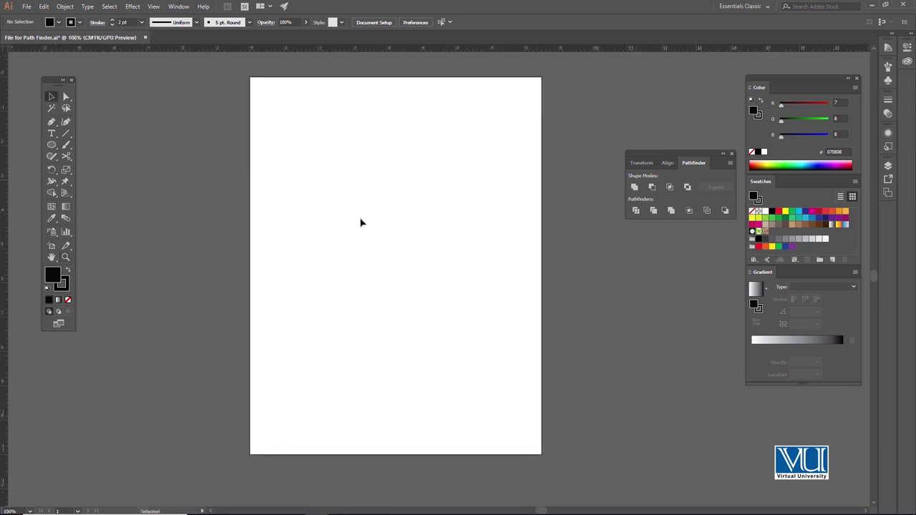
Step: Draw an ellipse on the artboard and give it a white fill
left_click(53, 146)
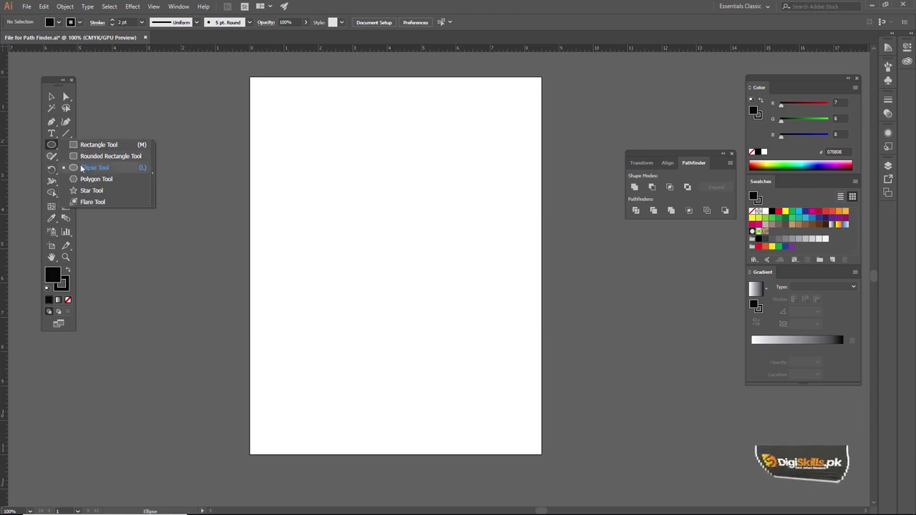
left_click(97, 167)
left_click_drag(356, 169, 448, 237)
key("v")
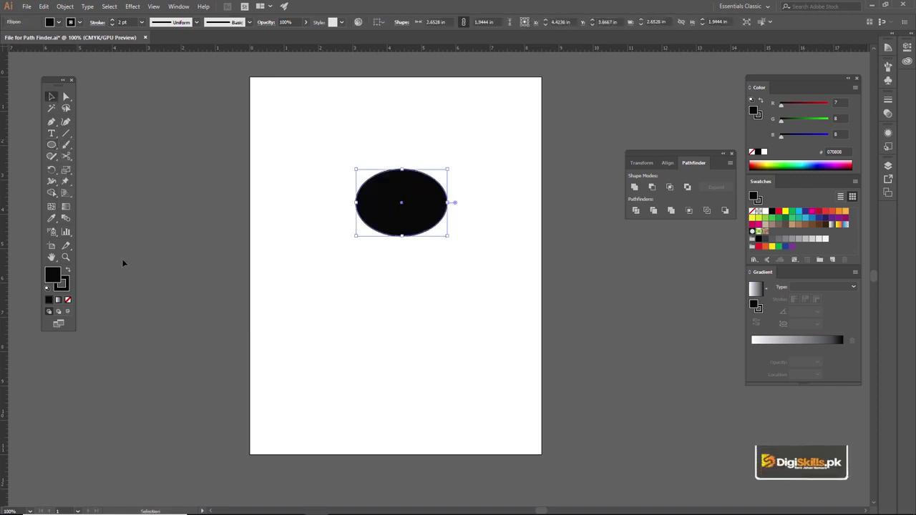
double_click(53, 276)
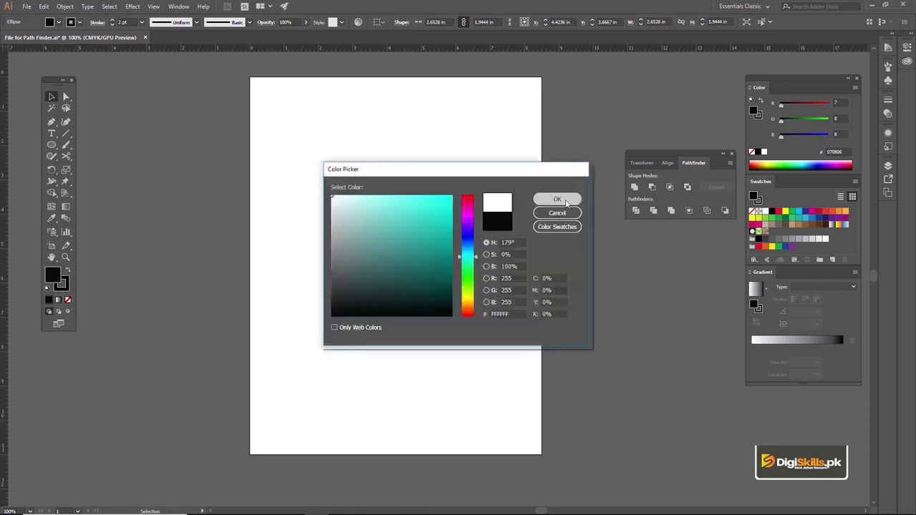
left_click(554, 199)
key("ctrl+=")
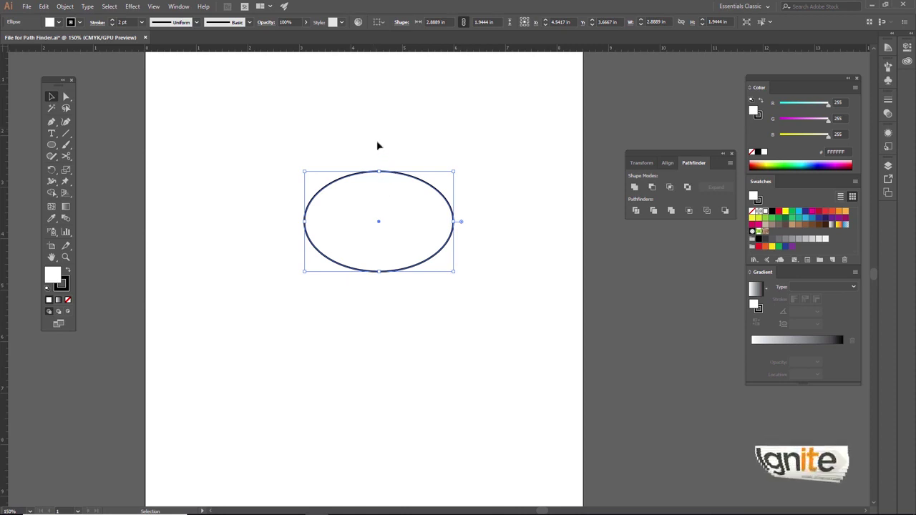
Step: Draw an unfilled curved path from above the ellipse down through it with the Pen tool
key("p")
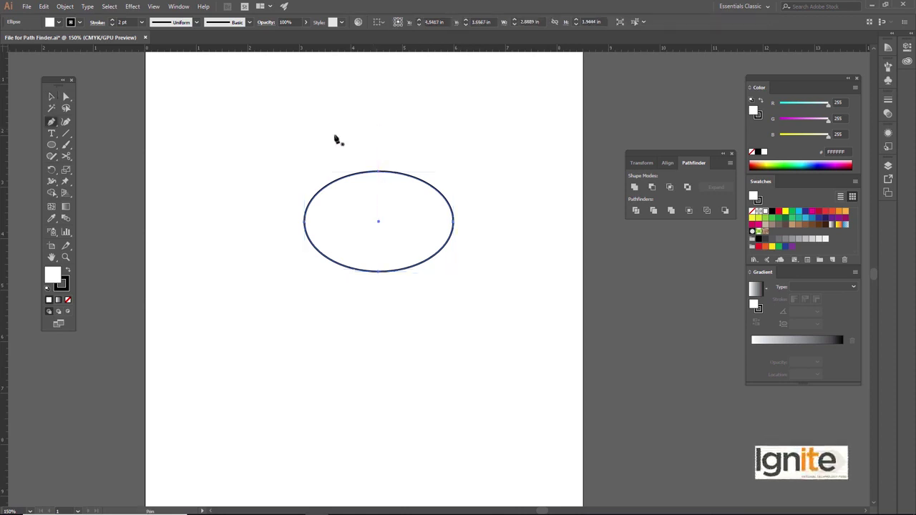
left_click_drag(352, 163, 351, 149)
key("ctrl+z")
left_click(68, 301)
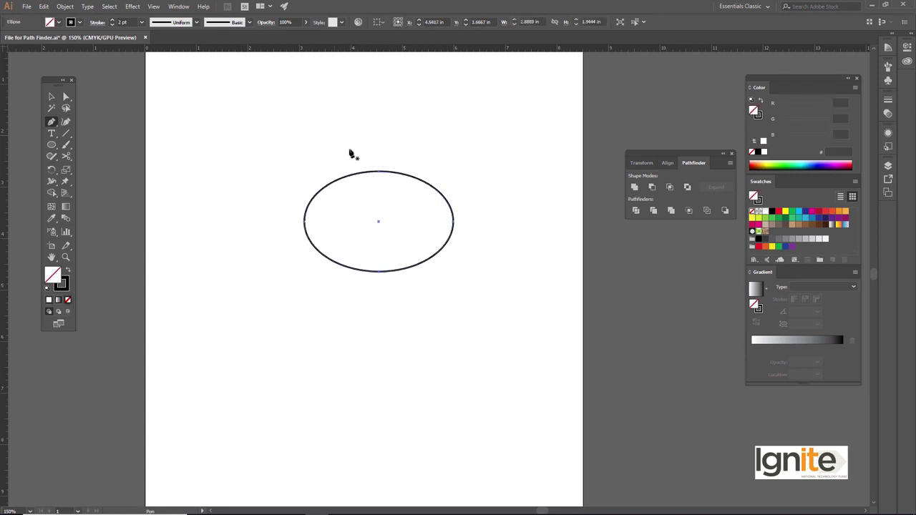
left_click(336, 131)
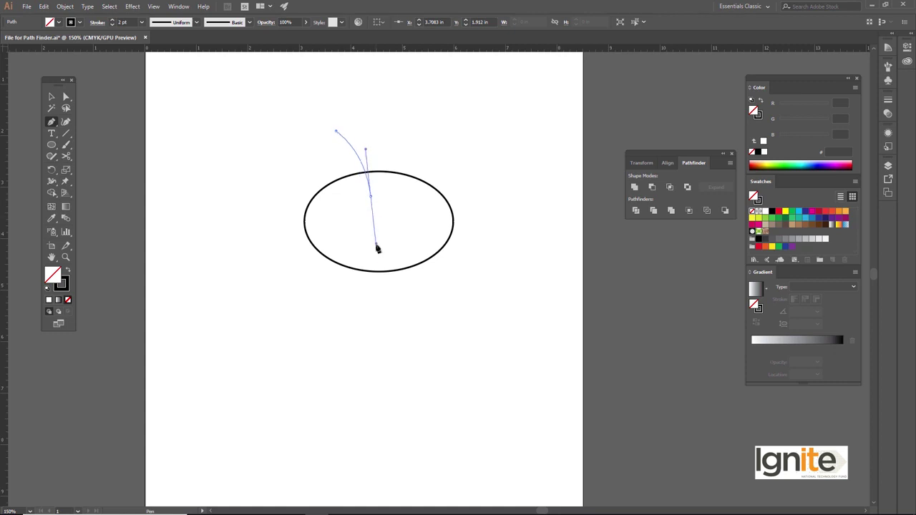
left_click_drag(378, 248, 388, 303)
left_click(385, 295)
Step: Select both the curved line and the ellipse
key("v")
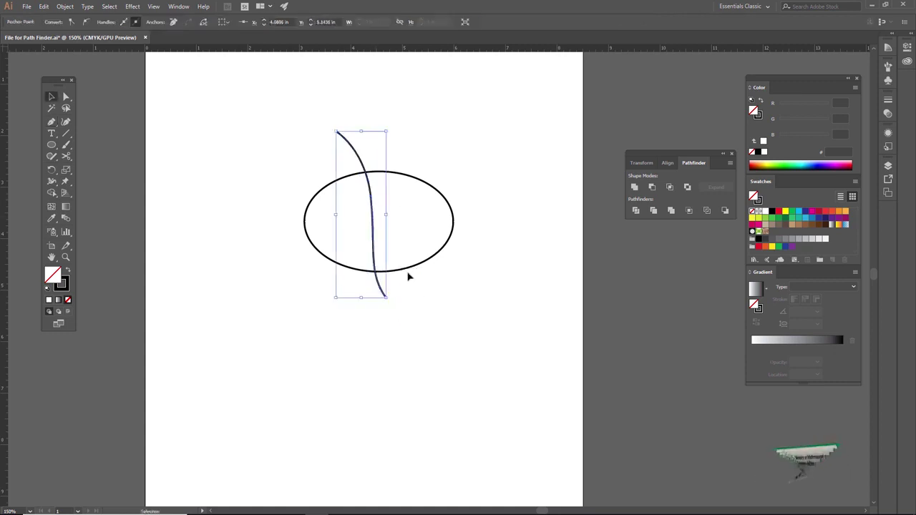
left_click(396, 138)
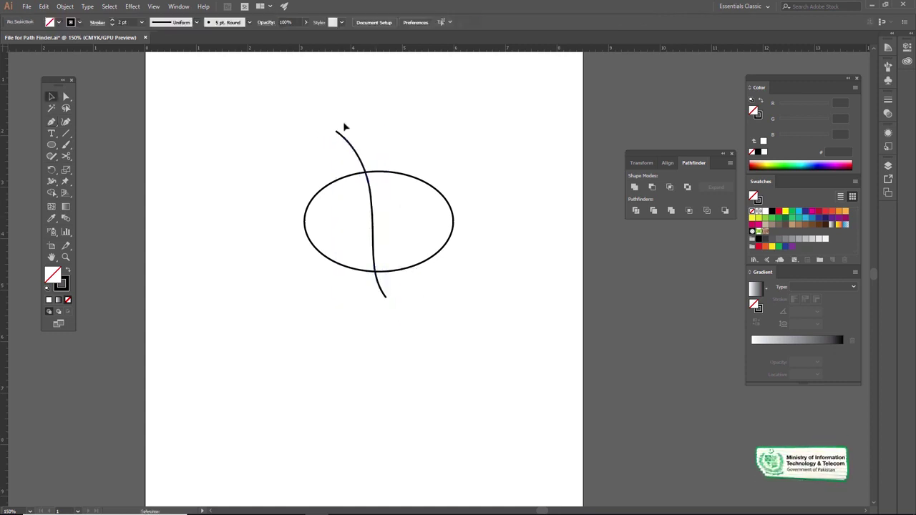
left_click(344, 139)
left_click(401, 161)
left_click_drag(320, 125, 455, 301)
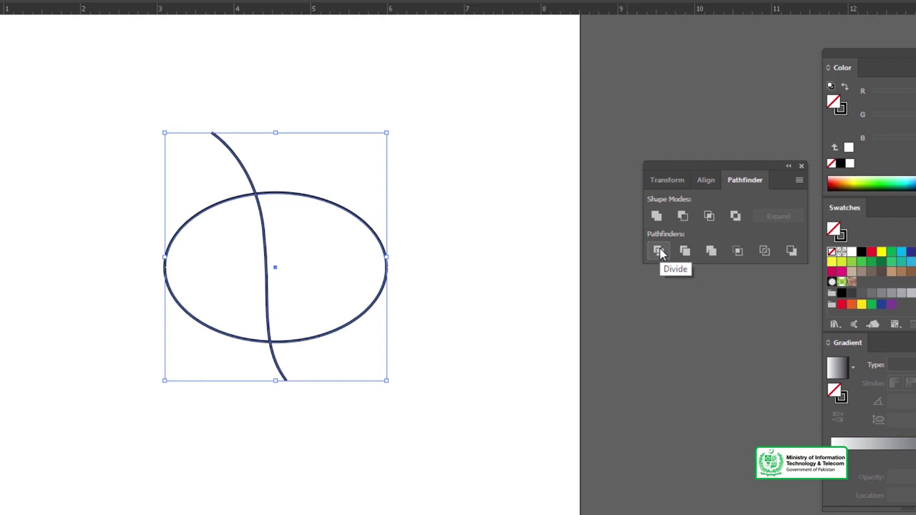
Step: Apply Pathfinder Divide to split the ellipse along the curved line
left_click(660, 250)
left_click(367, 186)
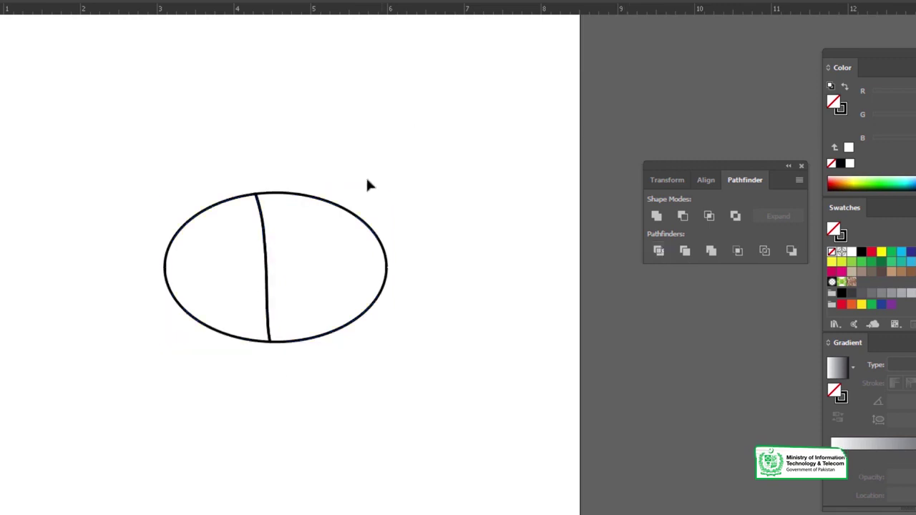
left_click_drag(213, 156, 341, 289)
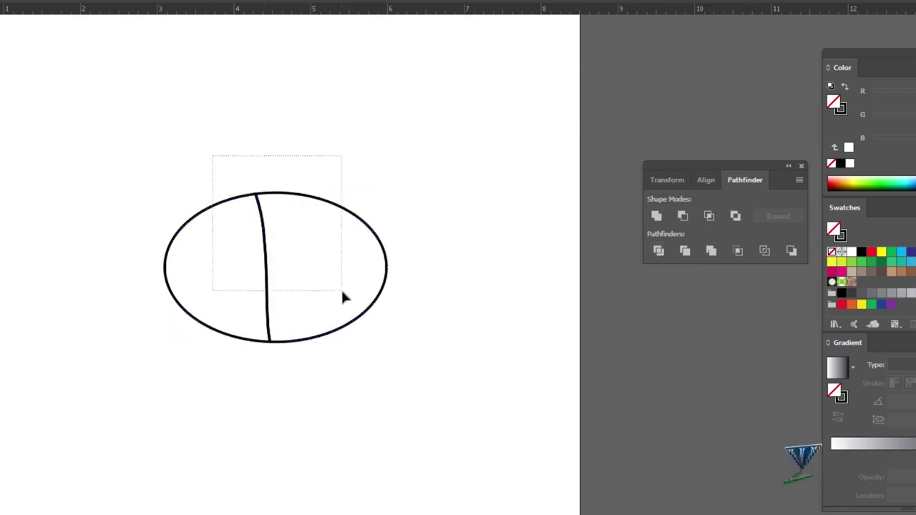
left_click(313, 199)
left_click(329, 207)
left_click_drag(330, 208, 358, 206)
key("ctrl+z")
Step: Pull the left and right halves of the divided ellipse apart to show the split
left_click(306, 152)
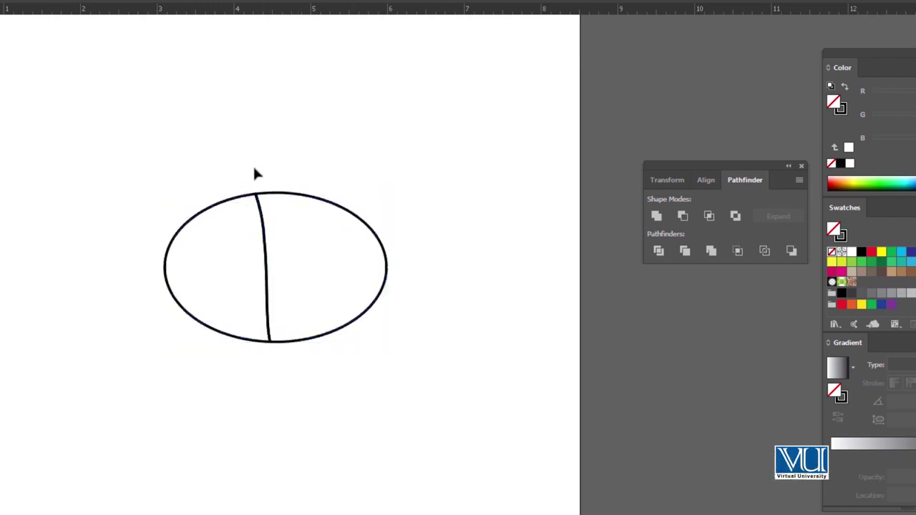
left_click_drag(252, 166, 311, 265)
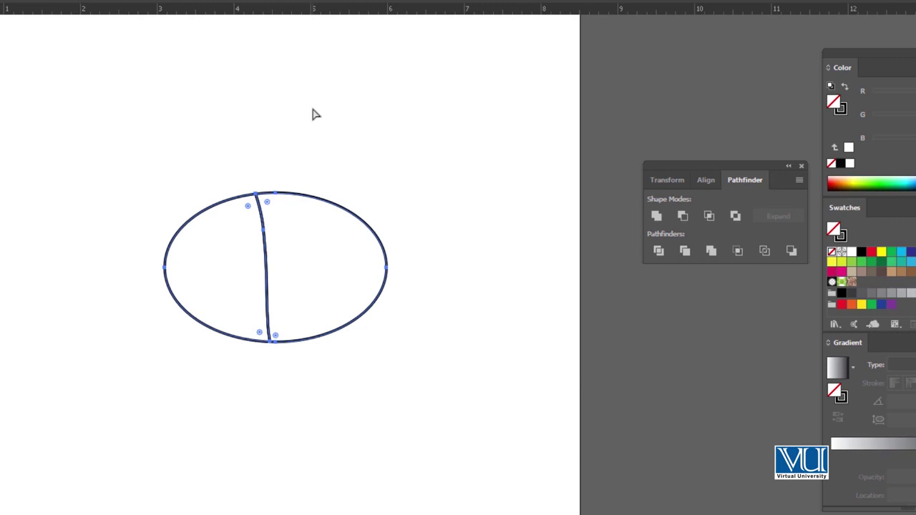
key("v")
left_click(320, 176)
left_click_drag(323, 205, 362, 201)
left_click_drag(244, 204, 185, 204)
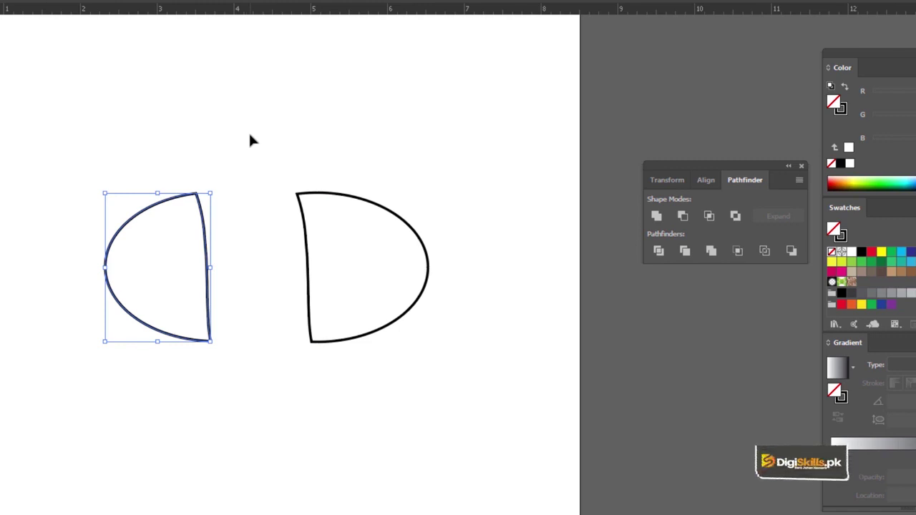
Step: Select both halves and delete the divided ellipse
key("a")
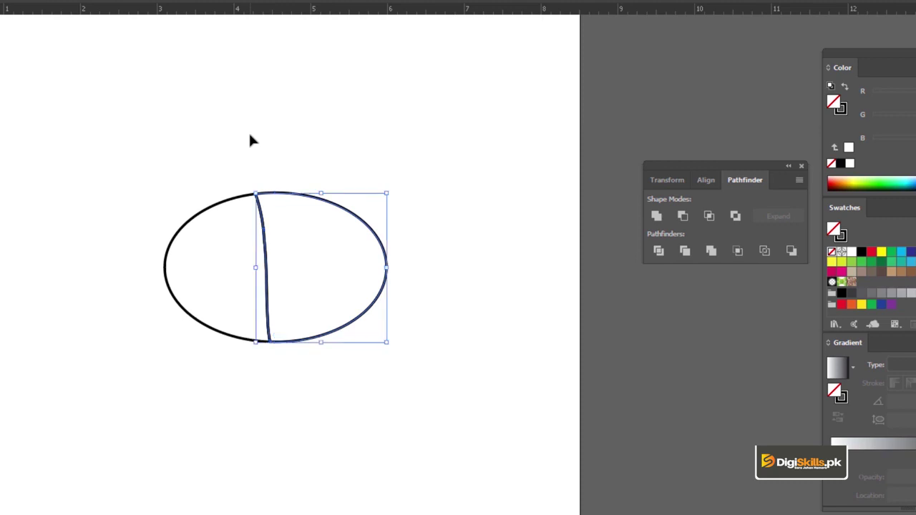
left_click_drag(217, 150, 309, 247)
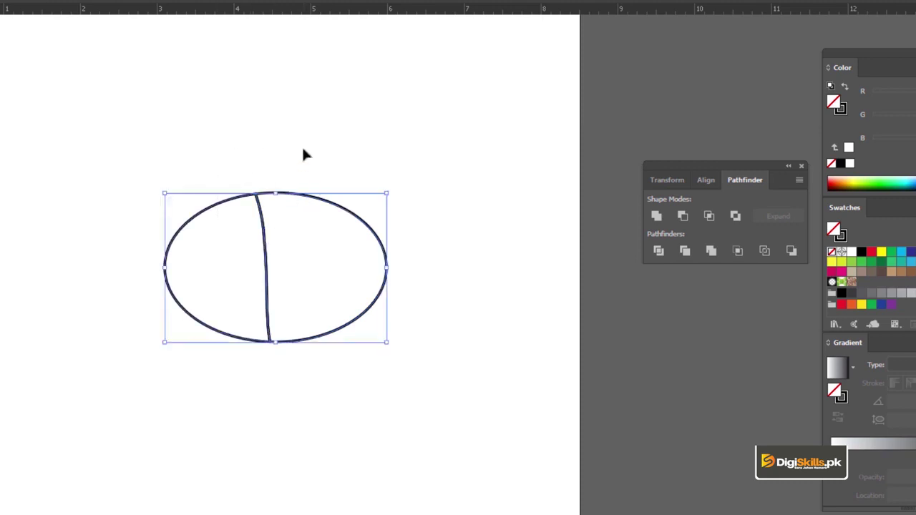
key("Delete")
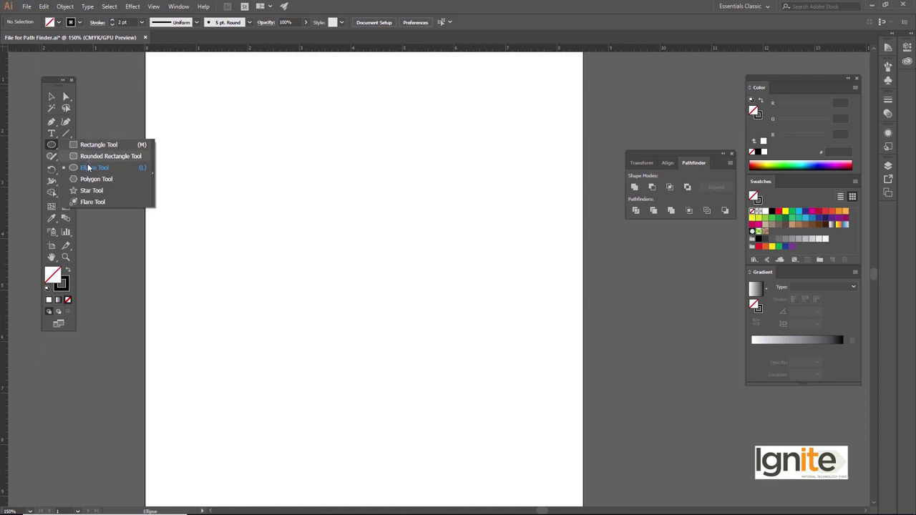
Step: Draw a small circle near the top left and duplicate it into a cluster of overlapping outlined circles
left_click(88, 167)
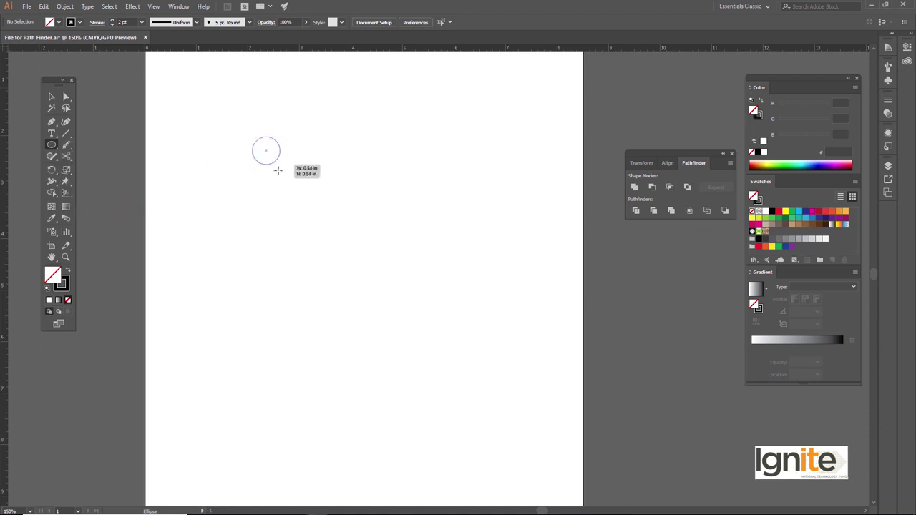
mouse_move(278, 170)
left_mouse_down()
mouse_move(292, 198)
mouse_move(304, 190)
left_mouse_up()
key("v")
mouse_move(306, 156)
left_mouse_down()
mouse_move(329, 175)
mouse_move(363, 135)
mouse_move(357, 219)
mouse_move(353, 98)
mouse_move(418, 206)
mouse_move(400, 229)
mouse_move(409, 255)
left_mouse_up()
left_click(148, 88)
left_click(294, 91)
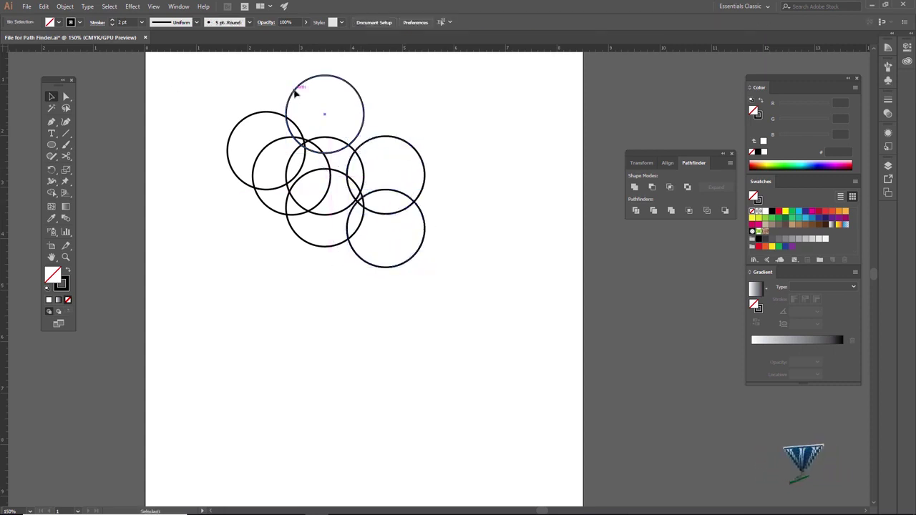
left_click(52, 211)
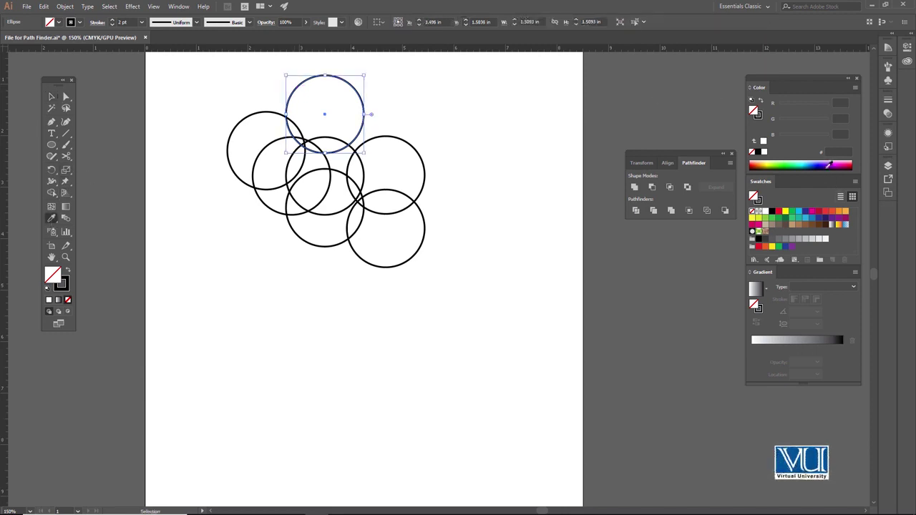
Step: Fill the top circle purple and the left circle green
left_click(829, 165)
left_click(257, 112)
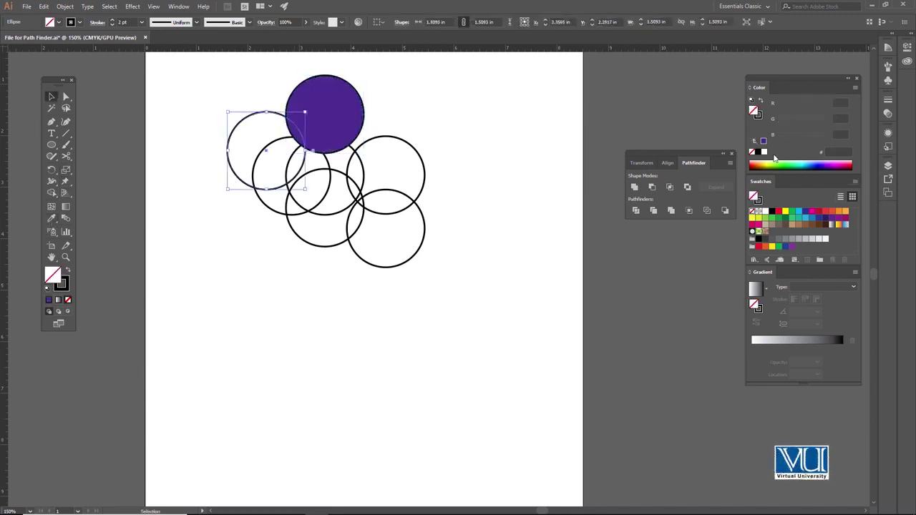
key("v")
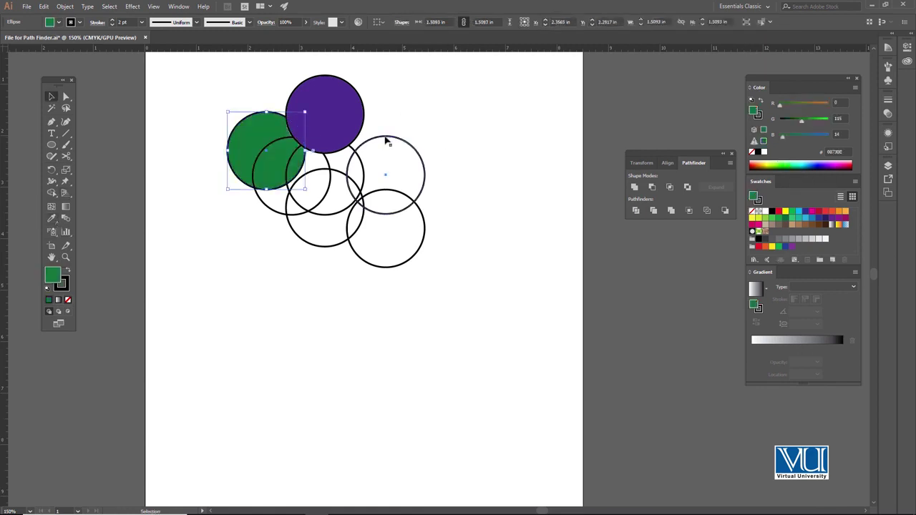
Step: Delete the two right-hand circles
left_click(390, 136)
key("Delete")
left_click(403, 195)
key("Delete")
Step: Fill the middle circle yellow and the right-middle circle orange
left_click(329, 179)
key("i")
left_click(766, 166)
key("v")
left_click(390, 132)
left_click(362, 156)
key("i")
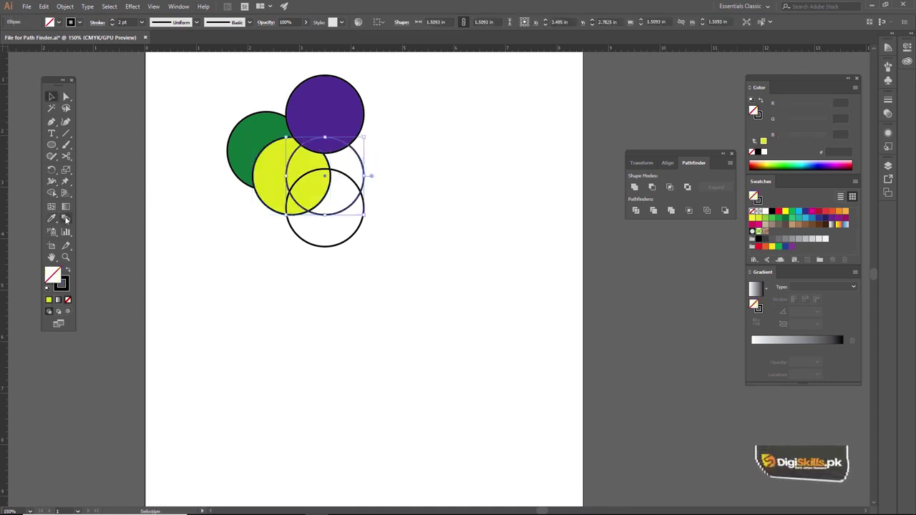
left_click(757, 165)
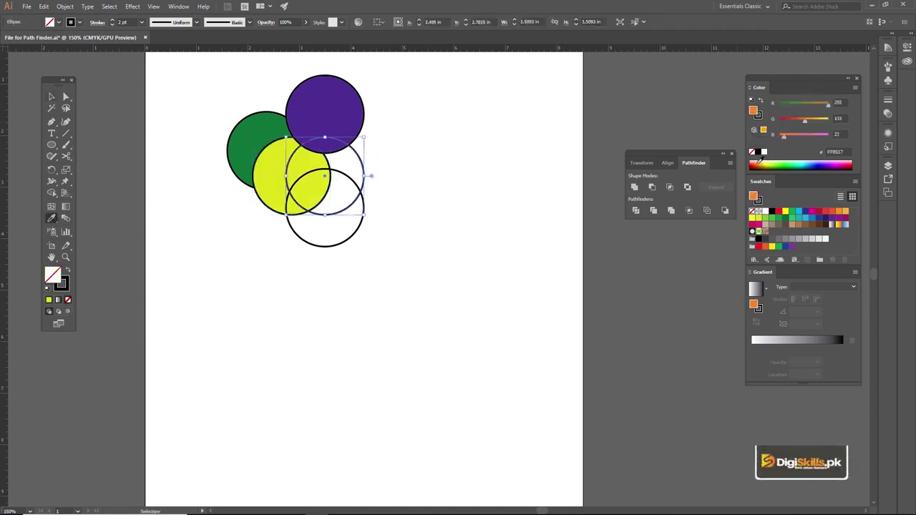
Step: Fill the bottom circle purple and select all the circles
key("v")
left_click(400, 172)
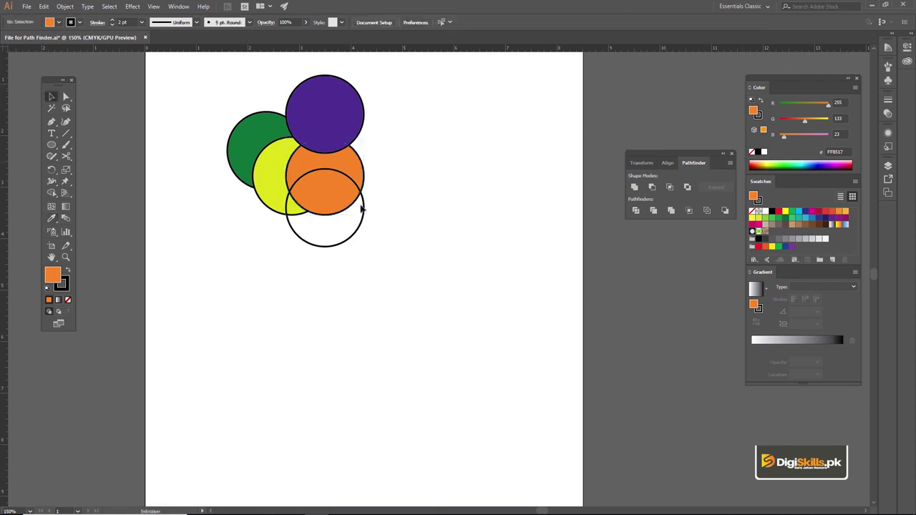
left_click(363, 208)
left_click(51, 218)
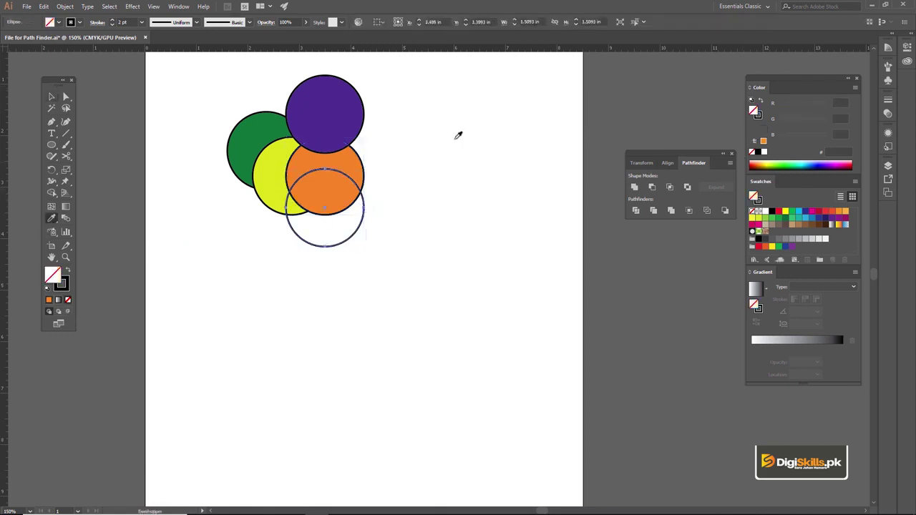
left_click(824, 164)
key("v")
mouse_move(229, 80)
left_mouse_down()
mouse_move(438, 224)
mouse_move(431, 264)
left_mouse_up()
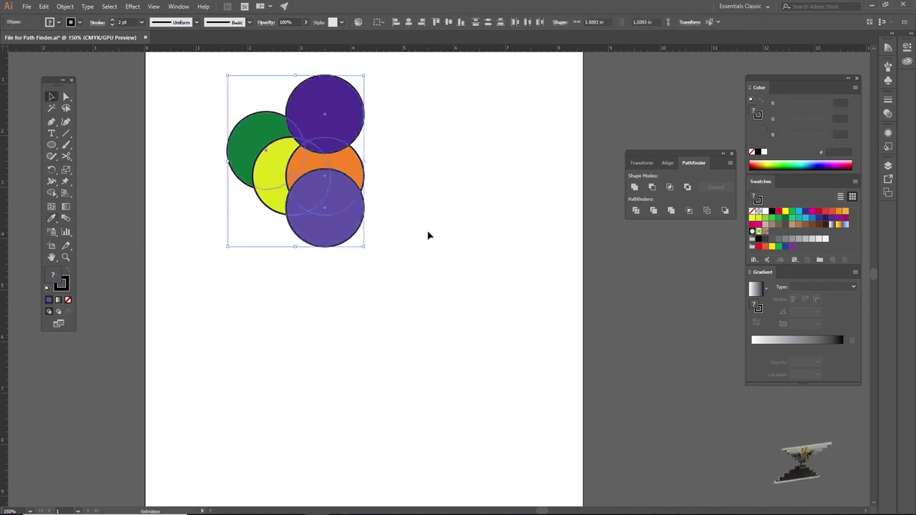
Step: Recolour the bottom circle magenta and select all five coloured circles
left_click(411, 233)
left_click(355, 223)
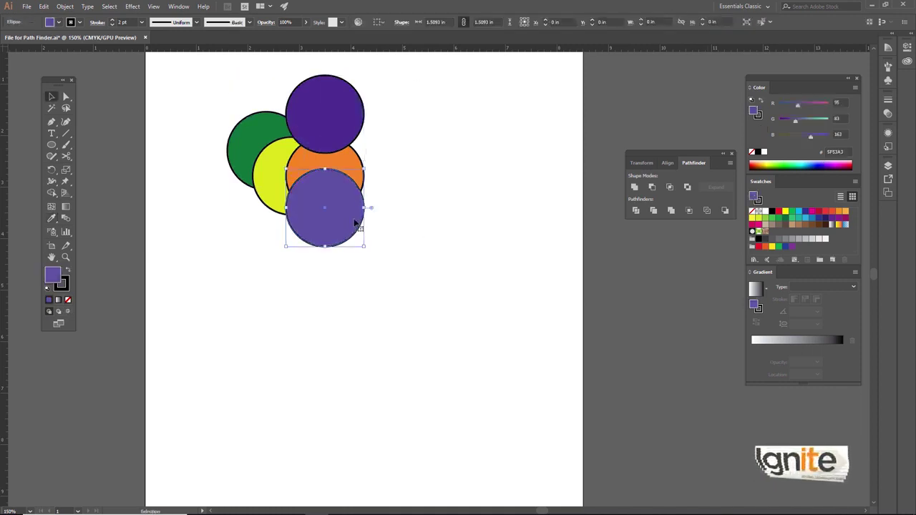
left_click(50, 220)
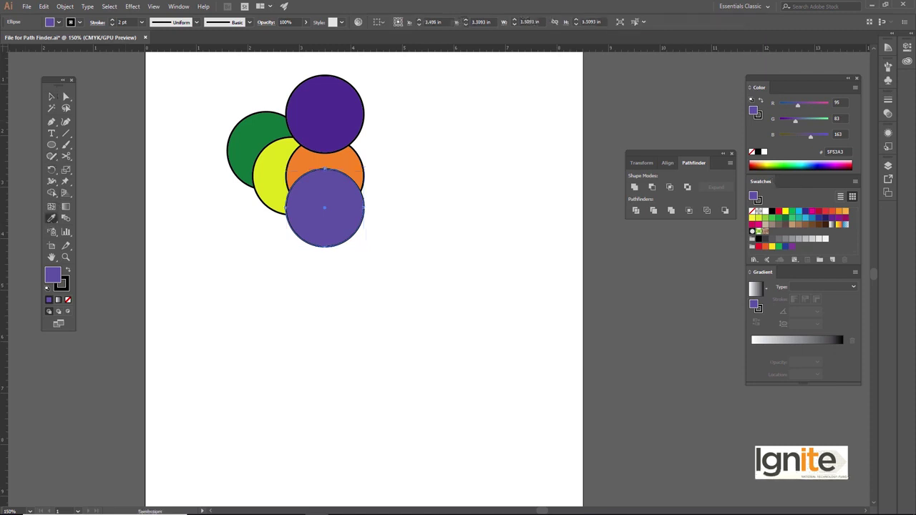
left_click(843, 164)
key("v")
left_click(425, 122)
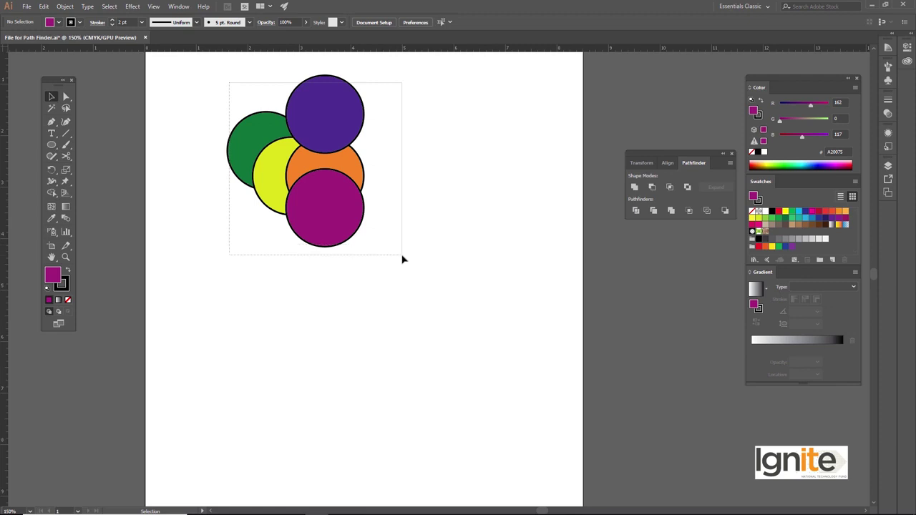
left_click_drag(226, 79, 409, 263)
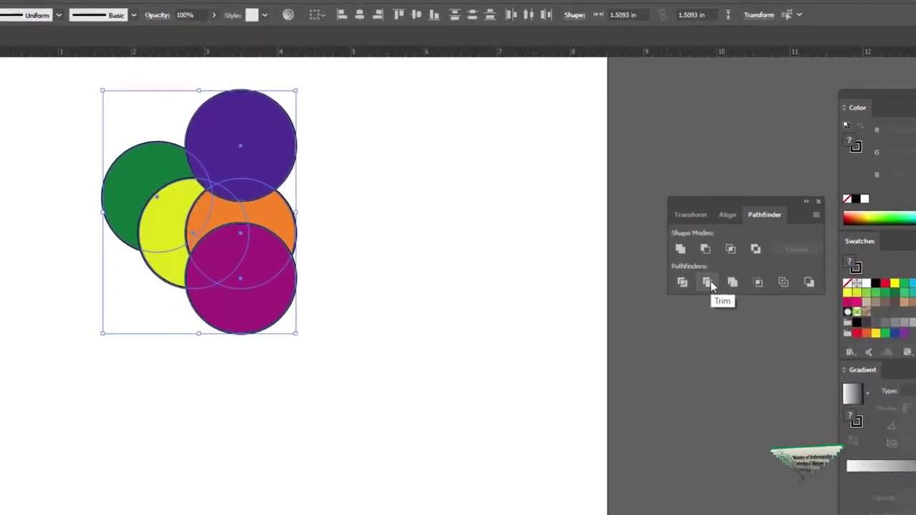
Step: Apply Pathfinder Trim to the five overlapping coloured circles
left_click(711, 284)
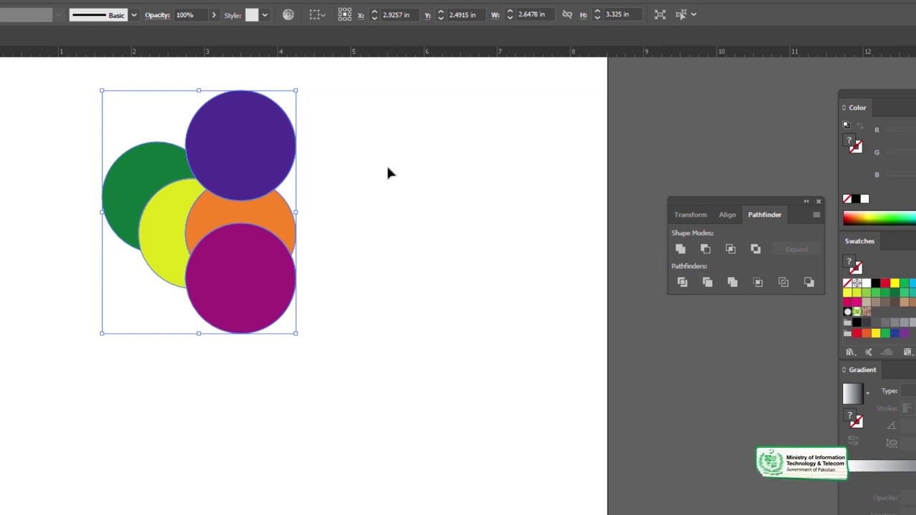
key("a")
key("v")
left_click(344, 161)
Step: Drag the trimmed purple, orange, magenta, yellow and green pieces apart to show the separate shapes
left_click(272, 138)
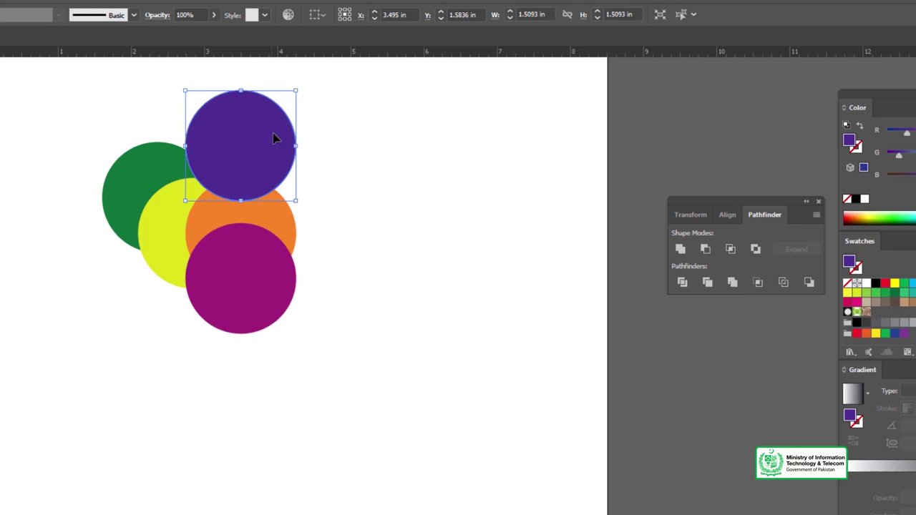
left_click_drag(273, 138, 437, 160)
left_click_drag(281, 220, 426, 283)
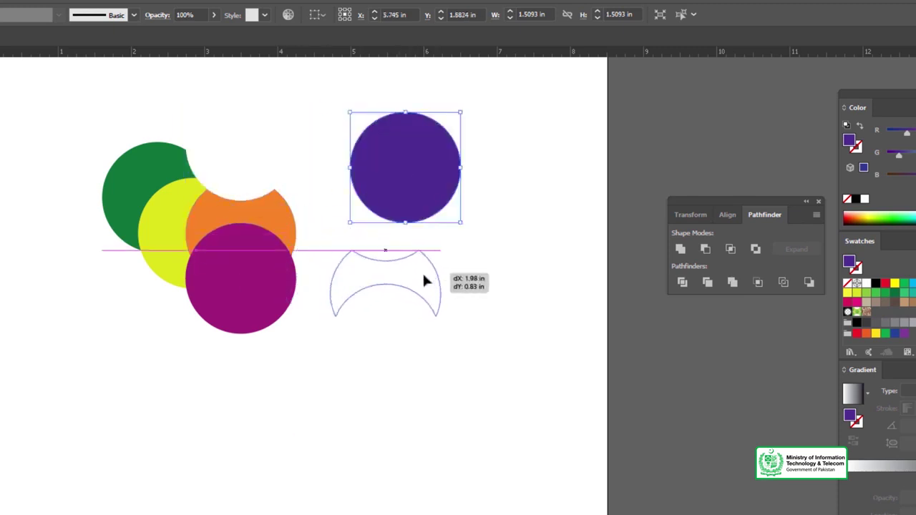
left_click_drag(265, 281, 293, 374)
left_click_drag(168, 206, 166, 298)
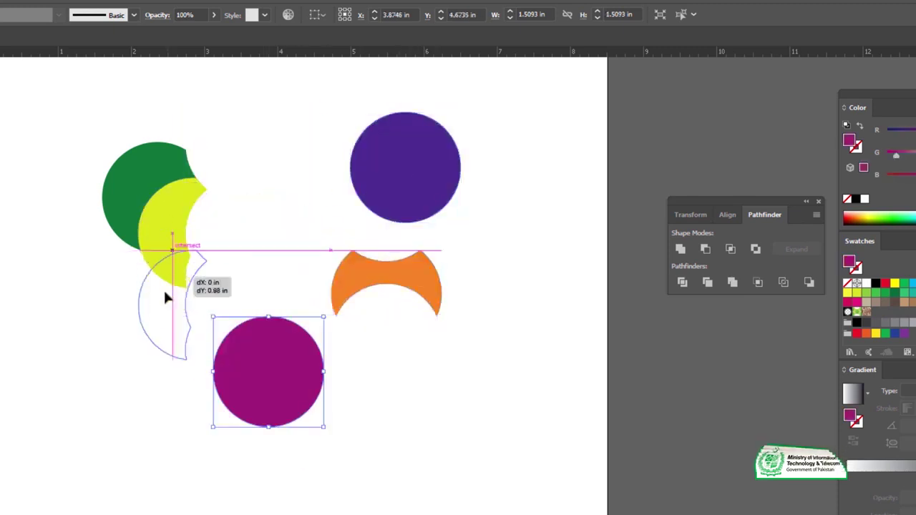
left_click_drag(151, 183, 207, 164)
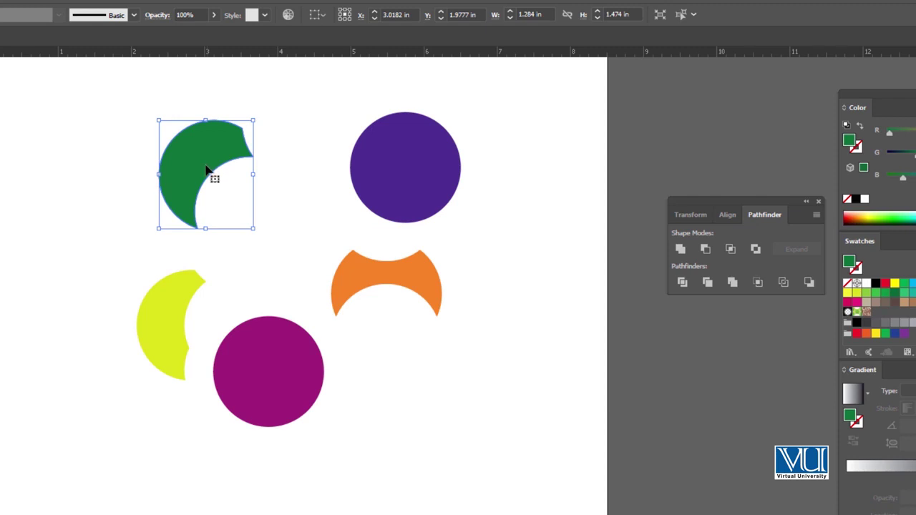
Step: Undo and redo the last moves, then select all the trimmed pieces and delete them
key("ctrl+z")
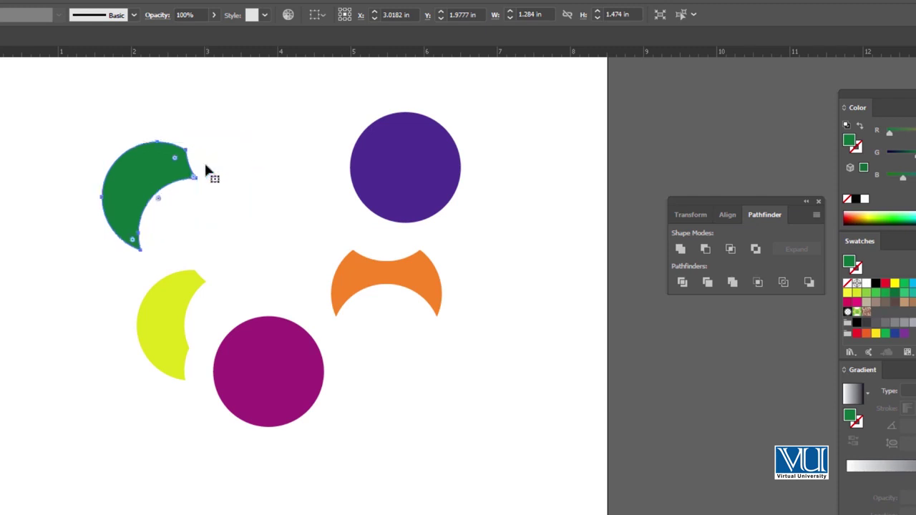
key("ctrl+z")
key("ctrl+z")
key("ctrl+z")
key("ctrl+z")
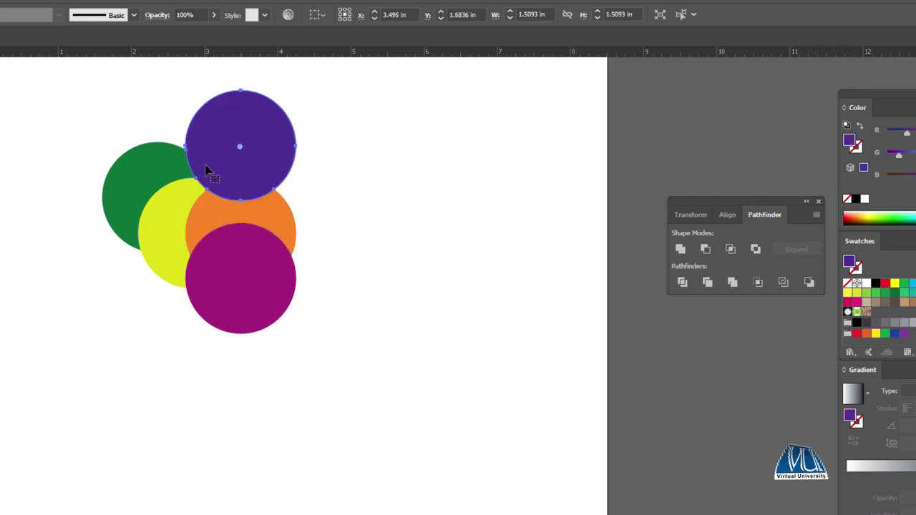
key("ctrl+shift+z")
key("ctrl+shift+z")
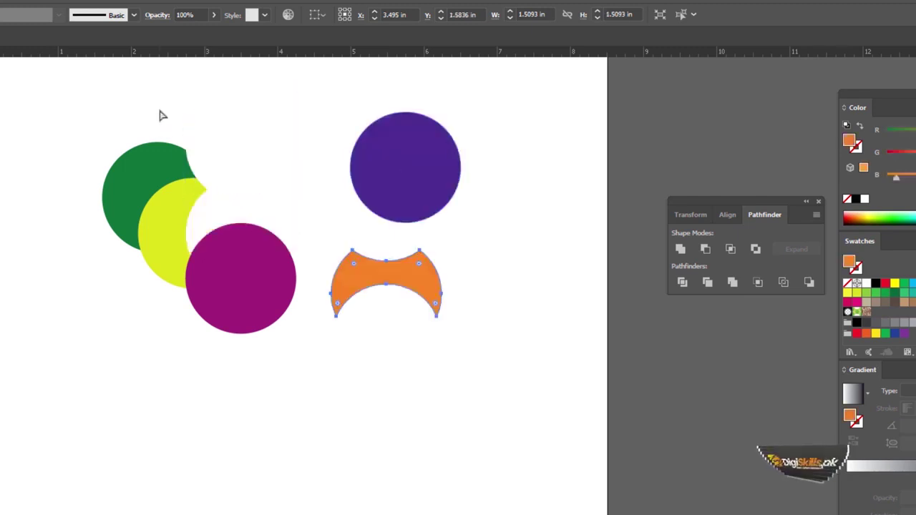
key("ctrl+shift+z")
key("ctrl+shift+z")
key("ctrl+shift+z")
left_click_drag(115, 96, 532, 426)
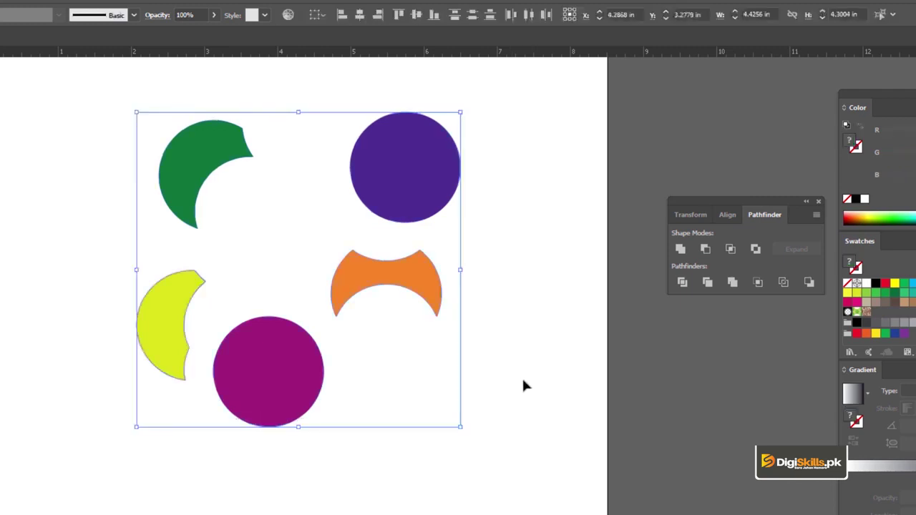
key("Delete")
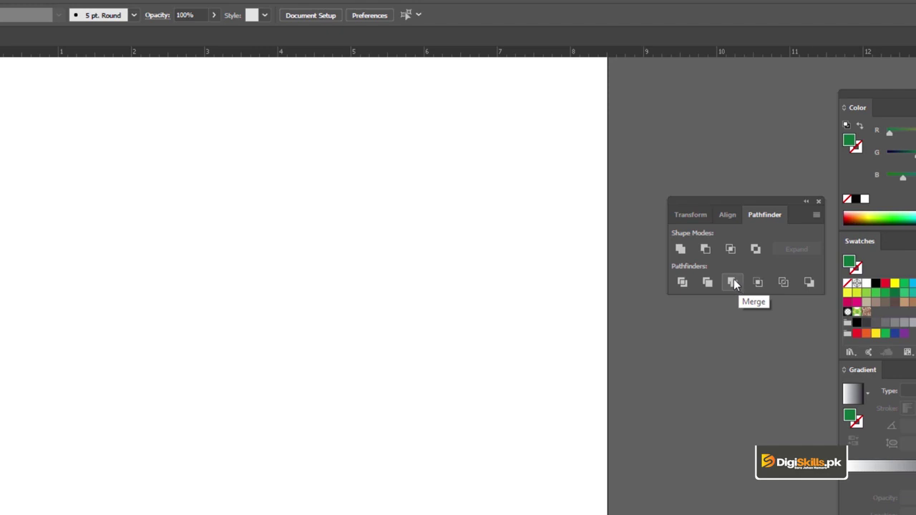
Step: Draw a green circle, Alt-drag an overlapping copy to its right, and select both
left_click_drag(304, 207, 347, 247)
key("v")
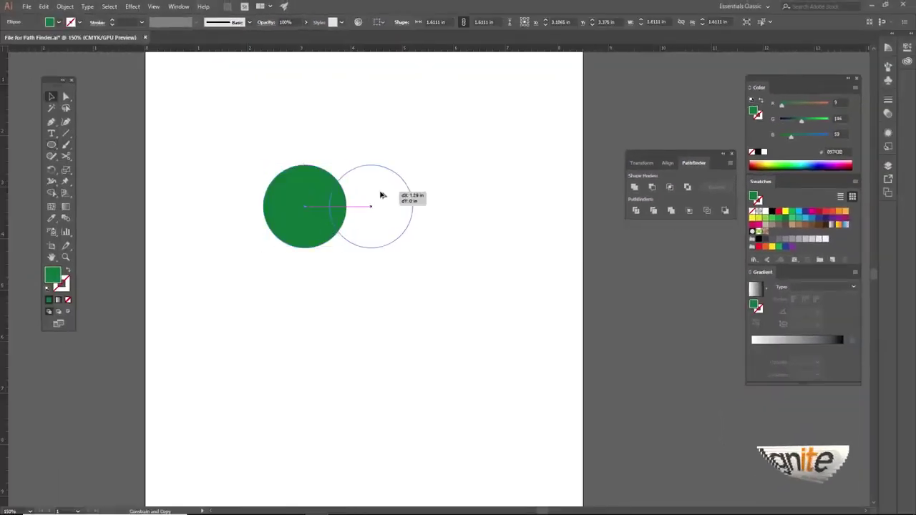
left_click_drag(336, 188, 403, 190)
key("ctrl+equal")
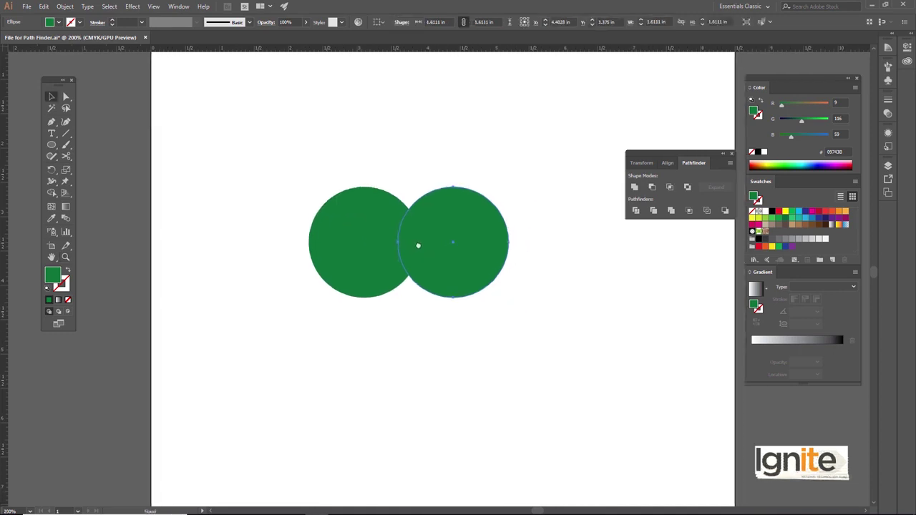
left_click(400, 170)
key("ctrl+a")
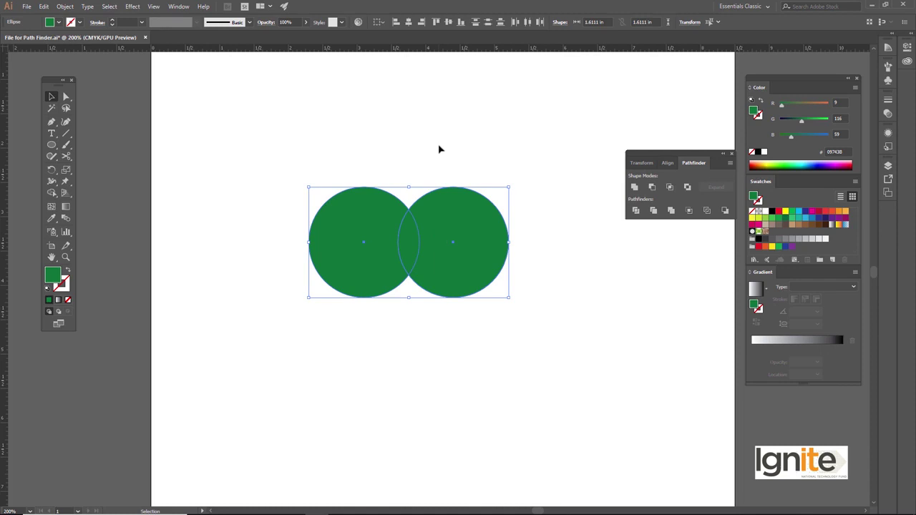
Step: Merge the two circles with Pathfinder Merge, move the result, then undo back to two circles
left_click(672, 211)
left_click(394, 137)
left_click_drag(445, 224, 436, 184)
key("ctrl+z")
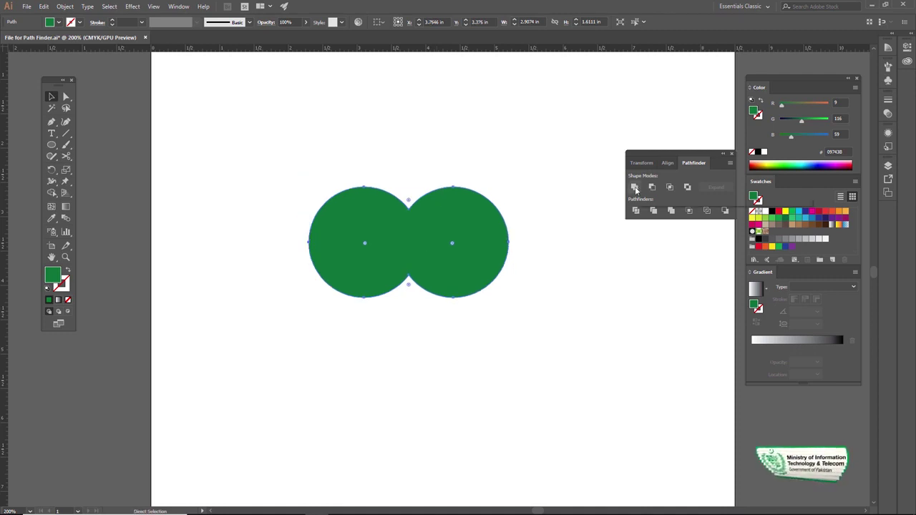
key("ctrl+z")
Step: Fill the right circle with crimson ED193F
left_click(471, 156)
left_click(462, 197)
double_click(57, 273)
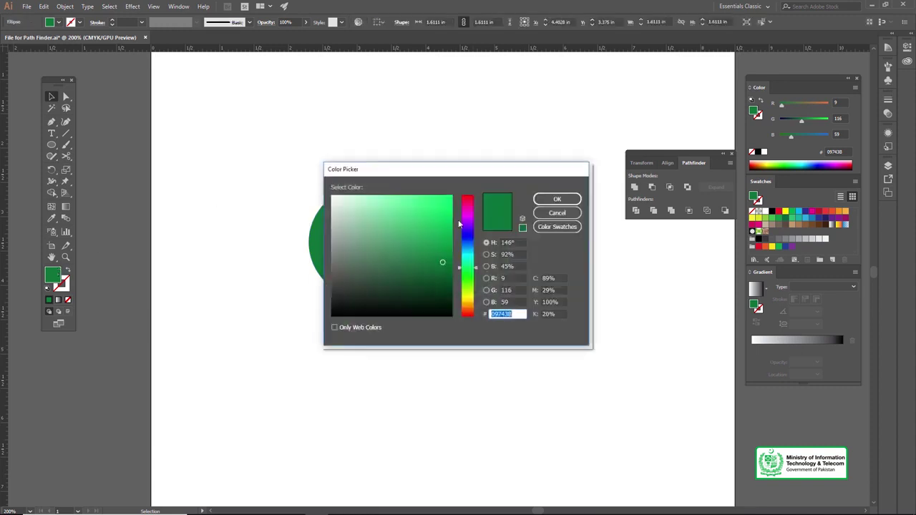
left_click(467, 206)
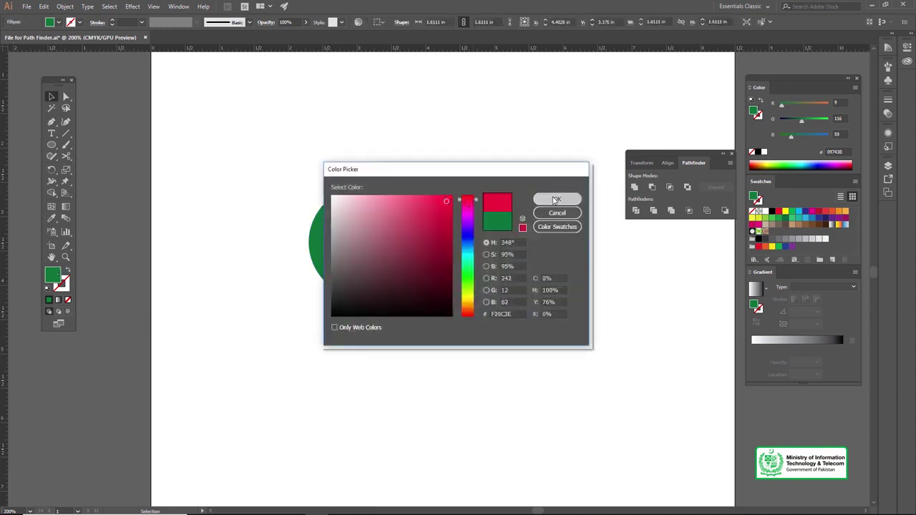
left_click(557, 199)
Step: Trim the overlapping circles, drag the red circle to inspect the result, then undo the move
left_click(400, 164)
left_click_drag(366, 163, 438, 214)
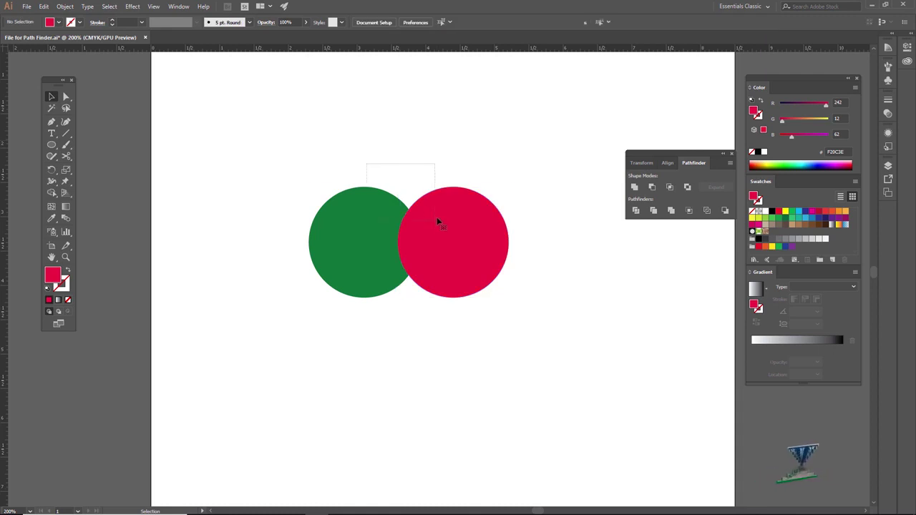
left_click(671, 211)
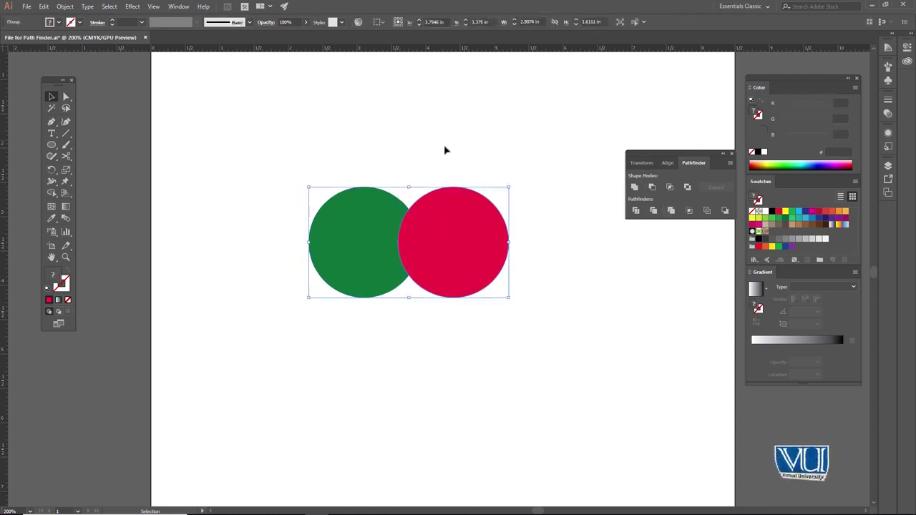
key("ctrl")
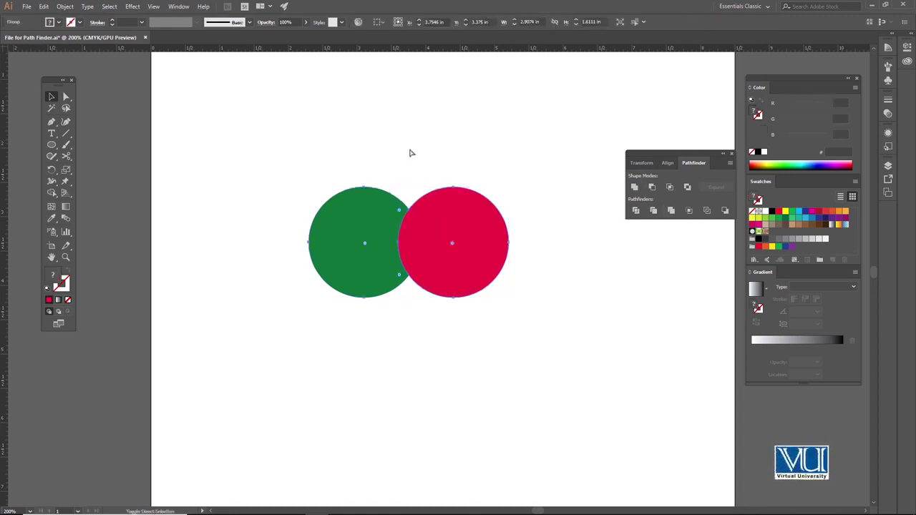
left_click(411, 153)
left_click_drag(478, 208, 479, 207)
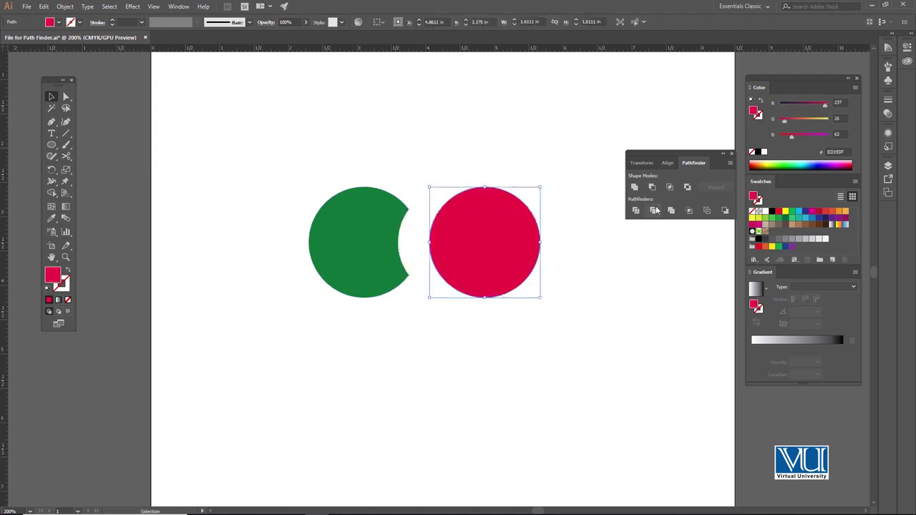
key("ctrl+z")
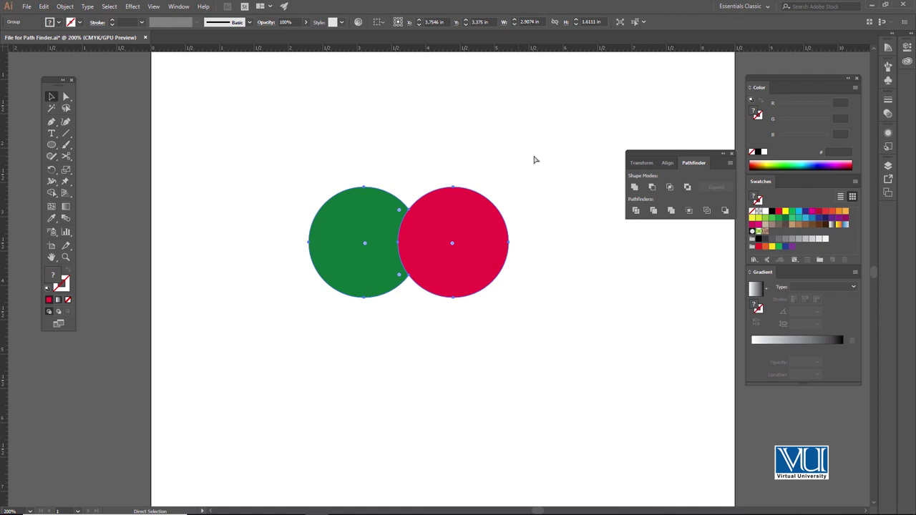
key("v")
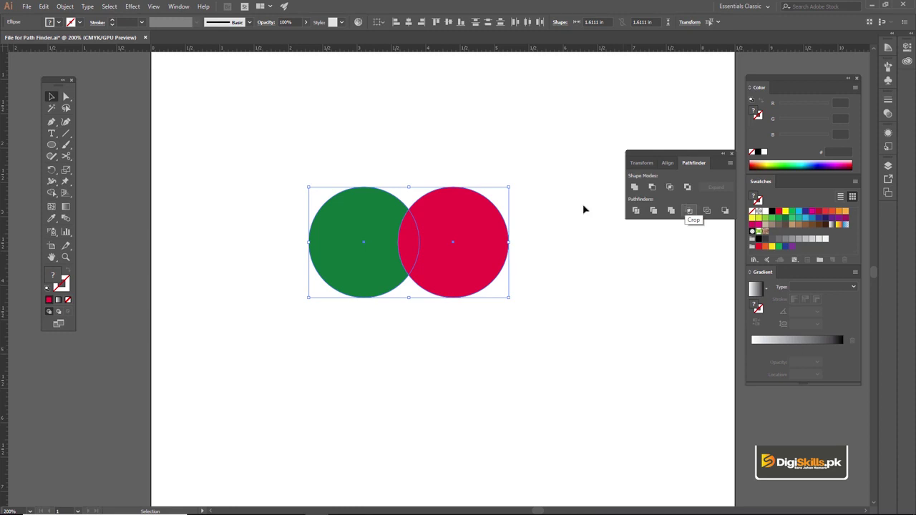
Step: Nudge the crimson circle further over the green one, then try Pathfinder Crop and undo it
left_click(453, 191)
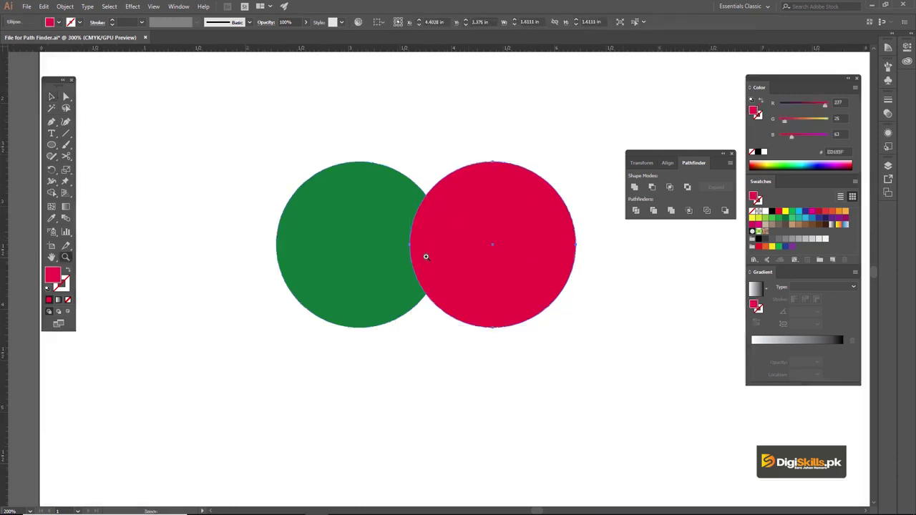
left_click_drag(420, 261, 374, 266)
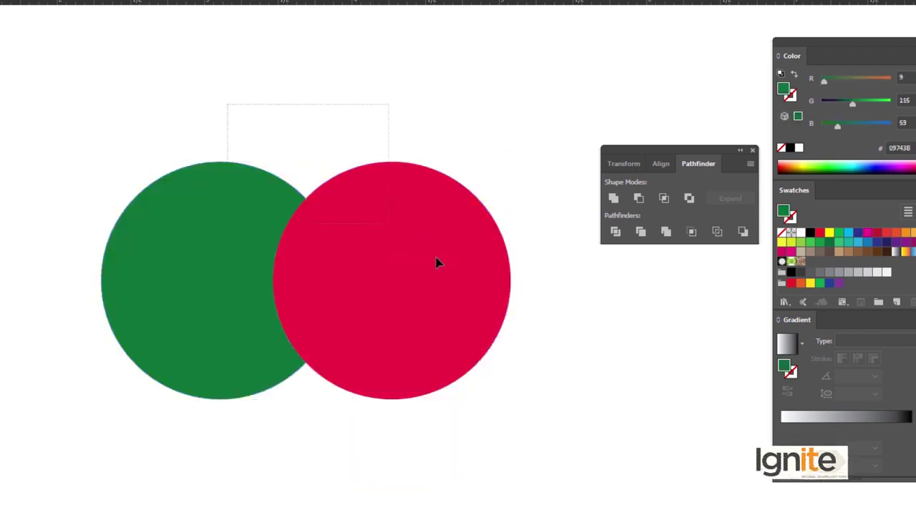
left_click(438, 263, "shift")
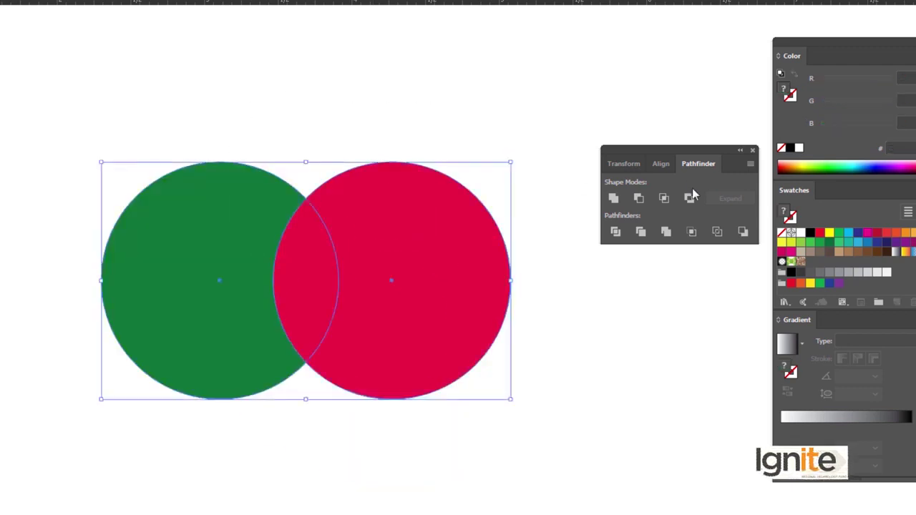
left_click(692, 237)
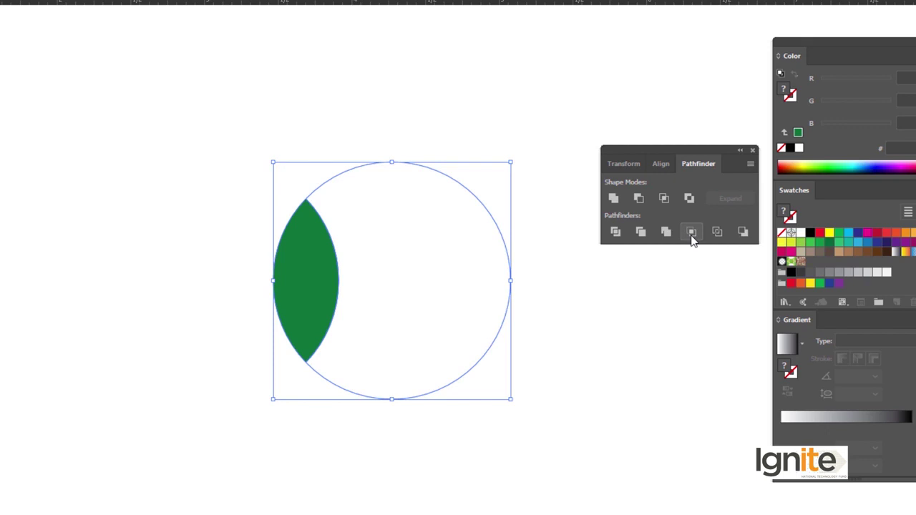
key("ctrl+z")
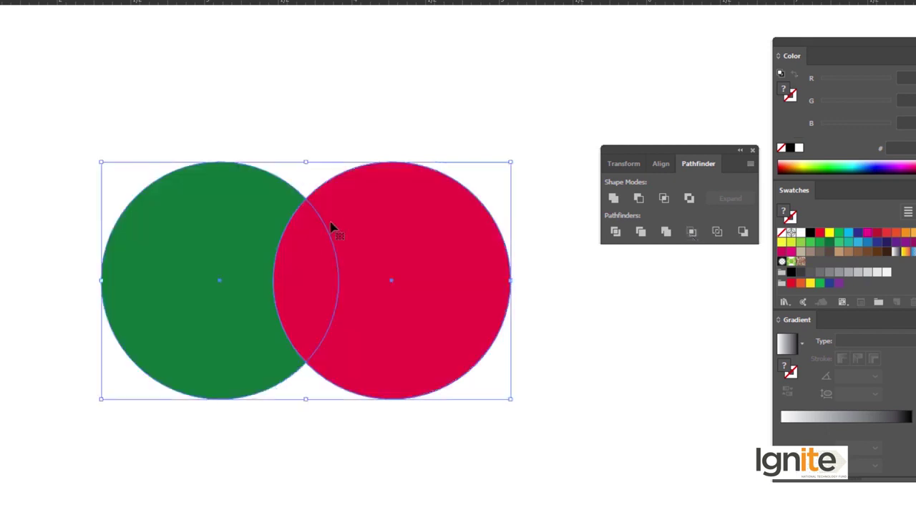
Step: Crop the circles to the green lens again to inspect it, then undo to restore both circles
left_click(689, 236)
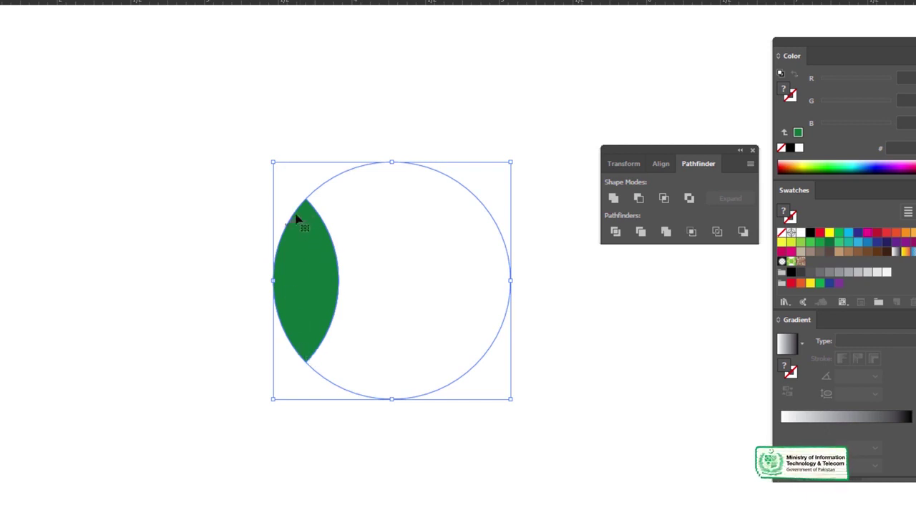
left_click(309, 106)
left_click(309, 207)
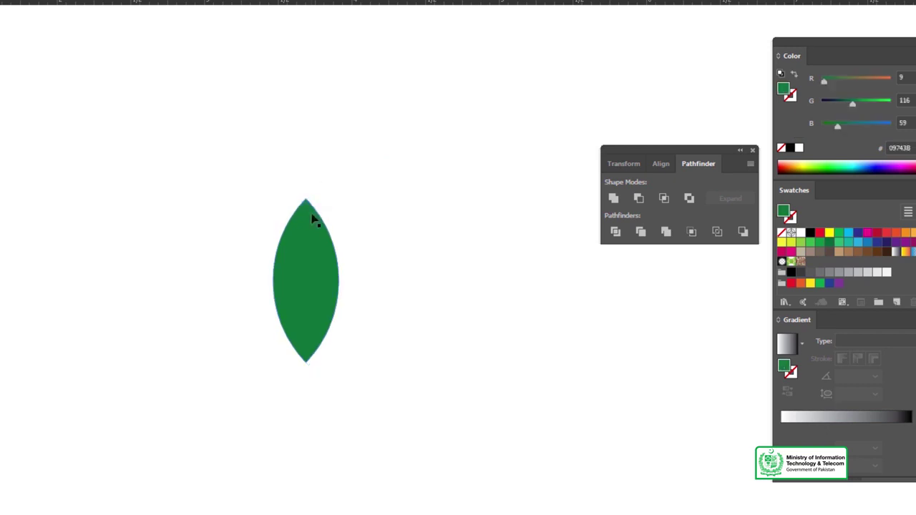
key("ctrl+z")
key("ctrl+a")
left_click(692, 233)
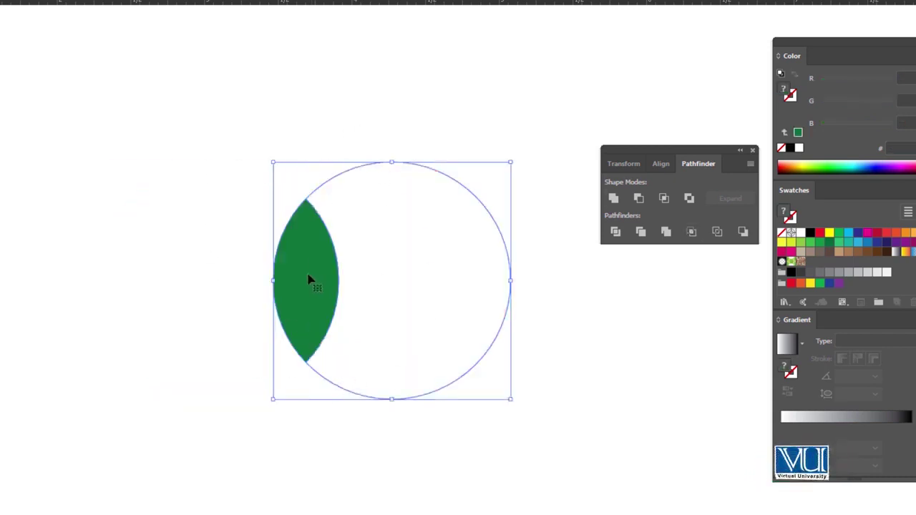
key("ctrl+z")
key("ctrl+z")
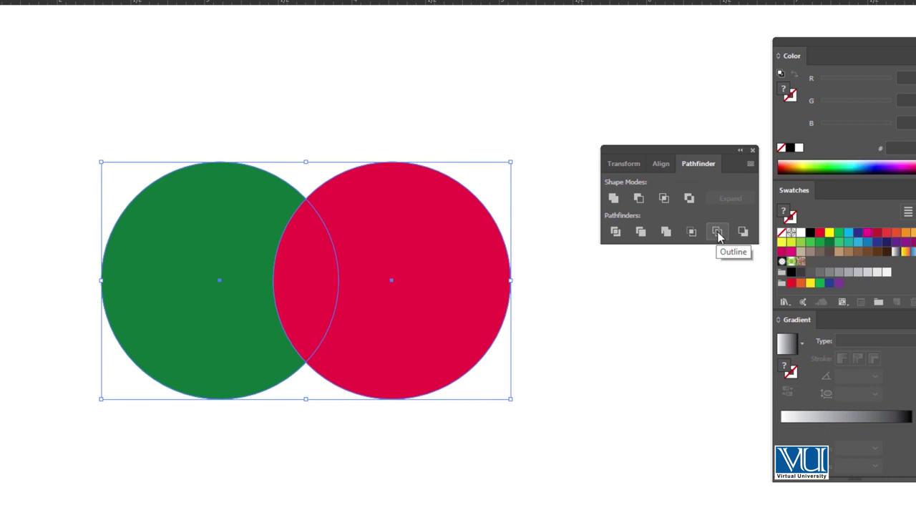
left_click(717, 232)
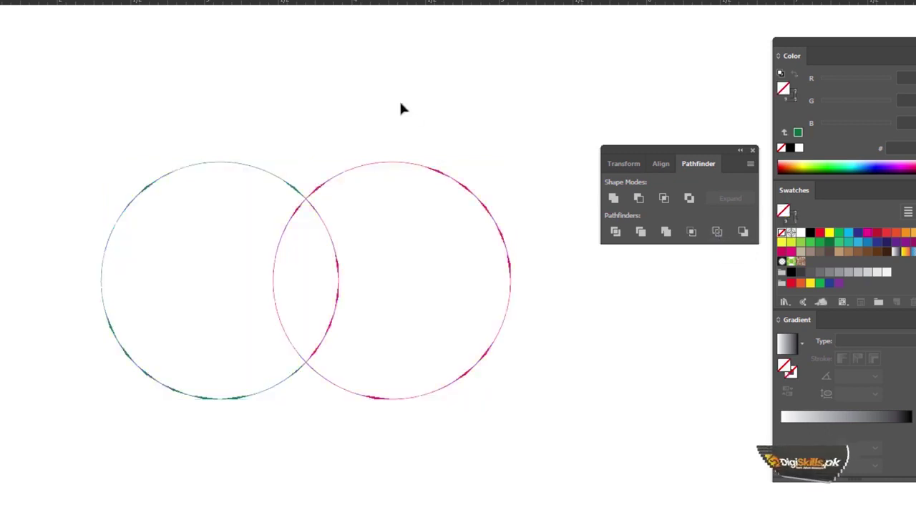
key("ctrl+z")
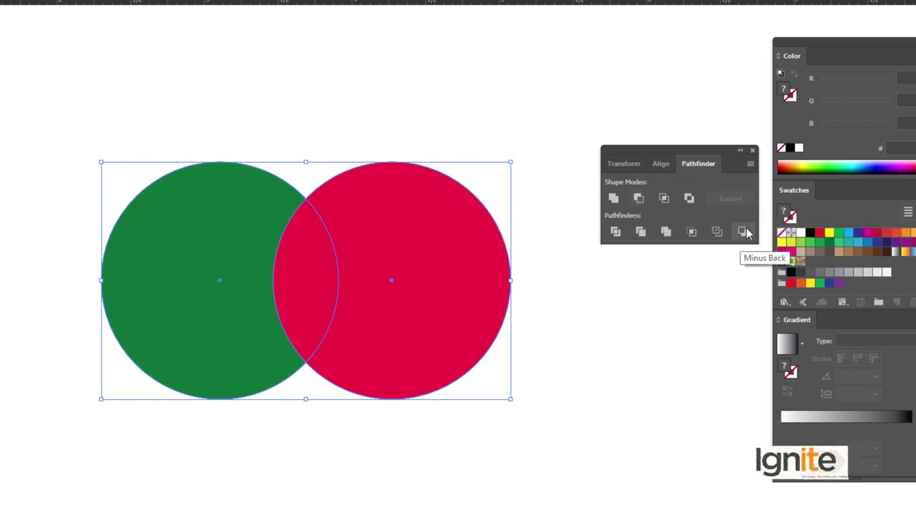
Step: Apply Pathfinder Minus Back, inspect the crimson crescent's anchor points, then deselect it
left_click(743, 232)
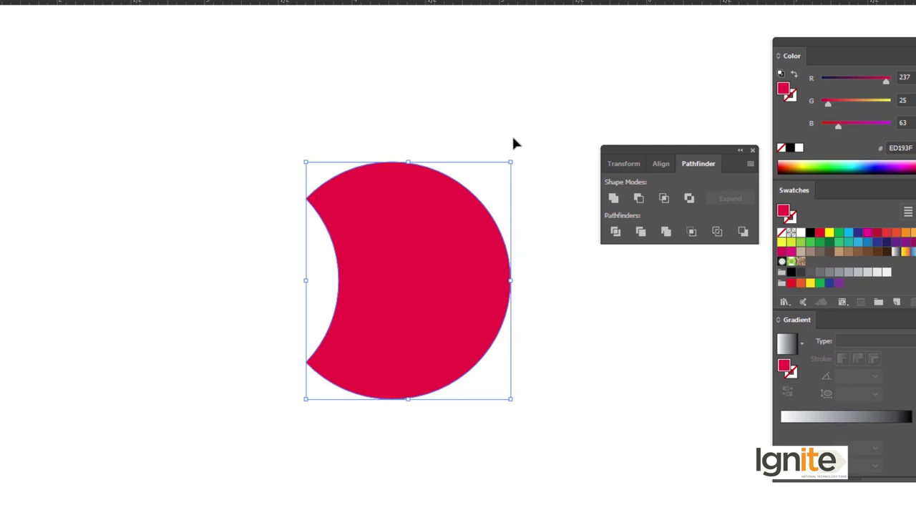
key("a")
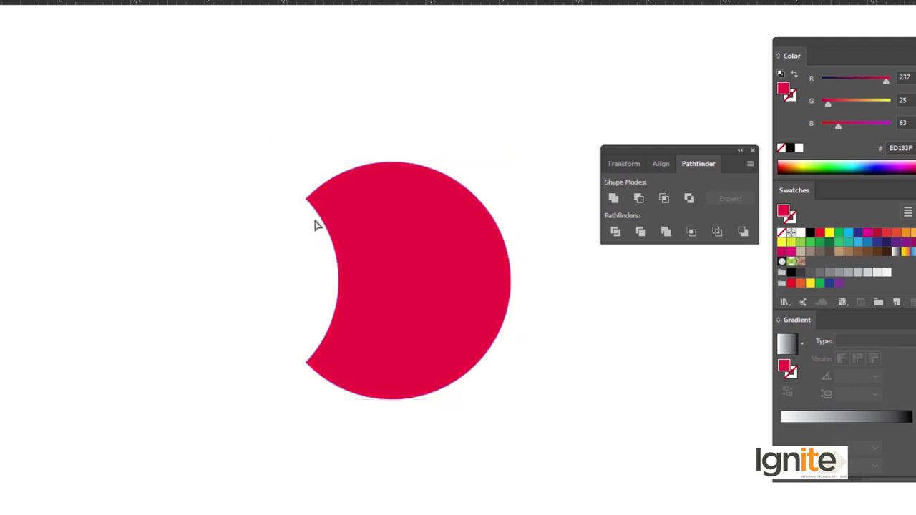
key("v")
left_click(306, 122)
key("z")
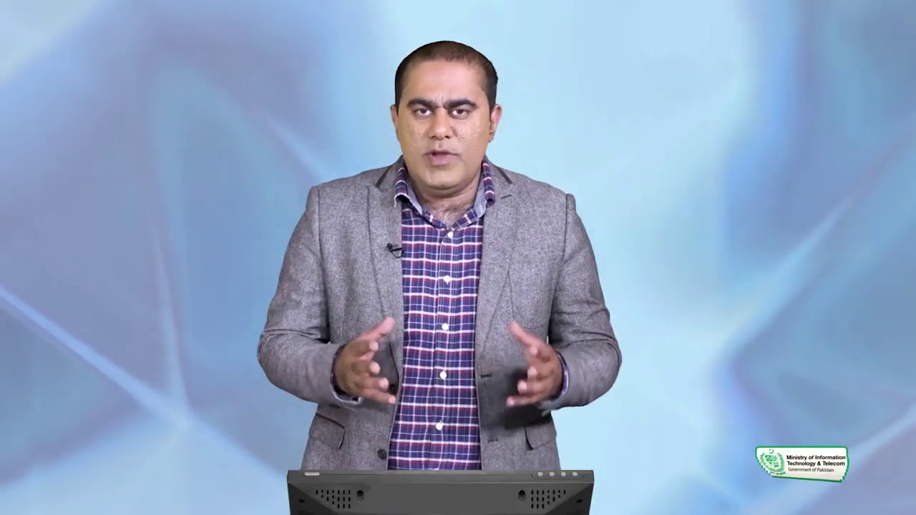